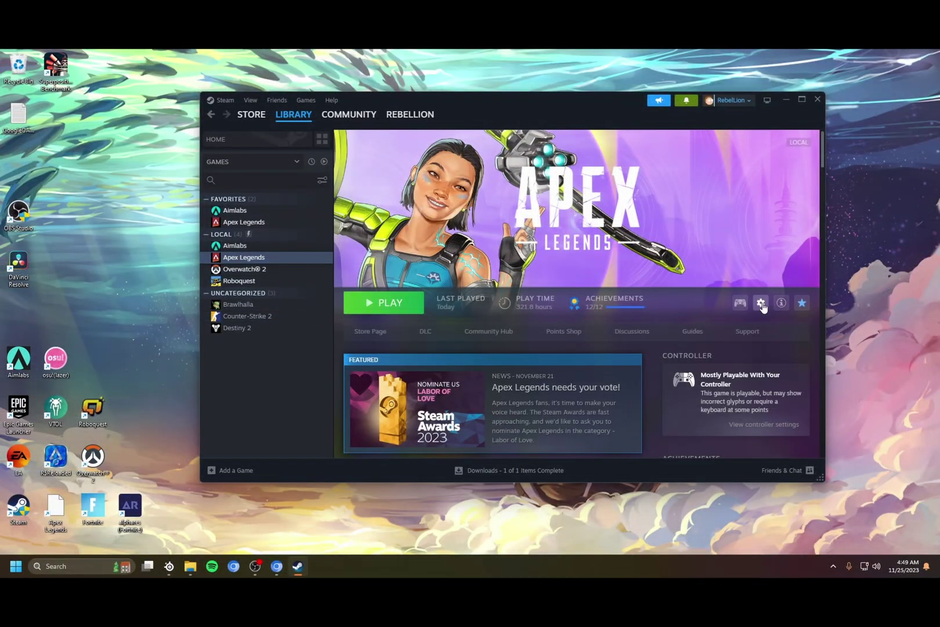
Review the Controller and In Game pages of the Steam settings, including the external gamepad options, and close the settings.
left_click(219, 100)
left_click(235, 200)
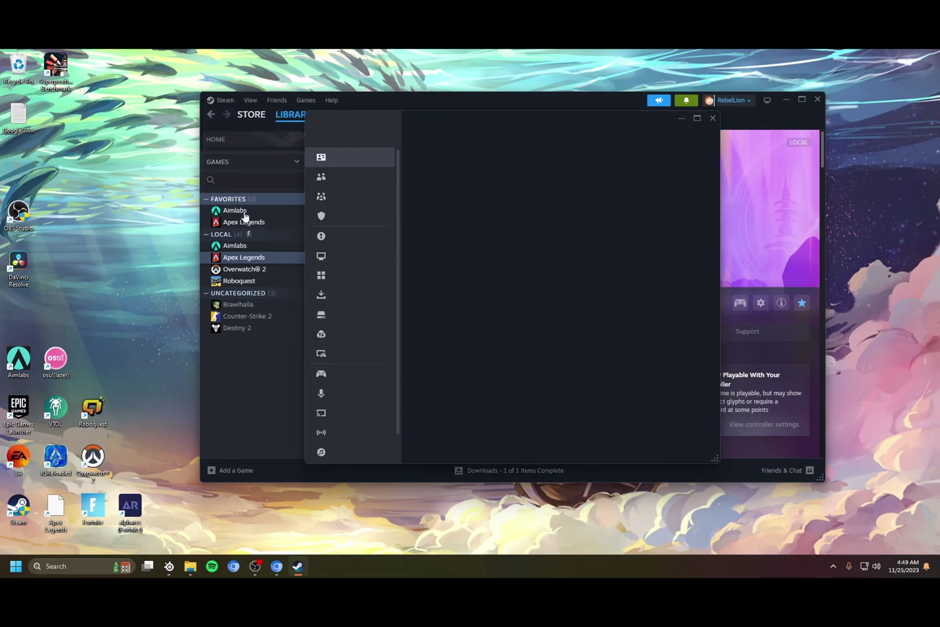
left_click(359, 379)
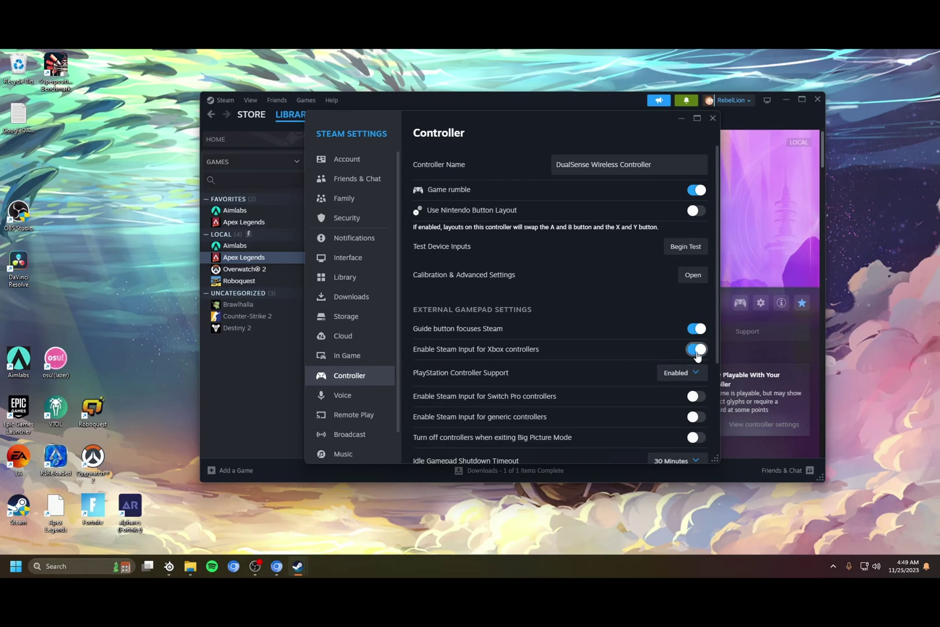
scroll(592, 362, "down", 3)
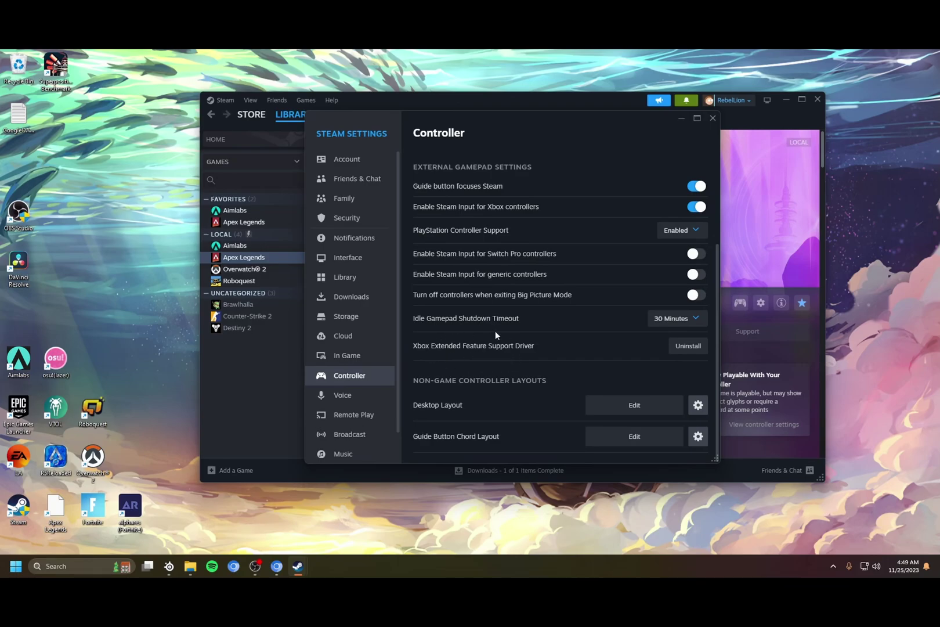
scroll(534, 364, "up", 3)
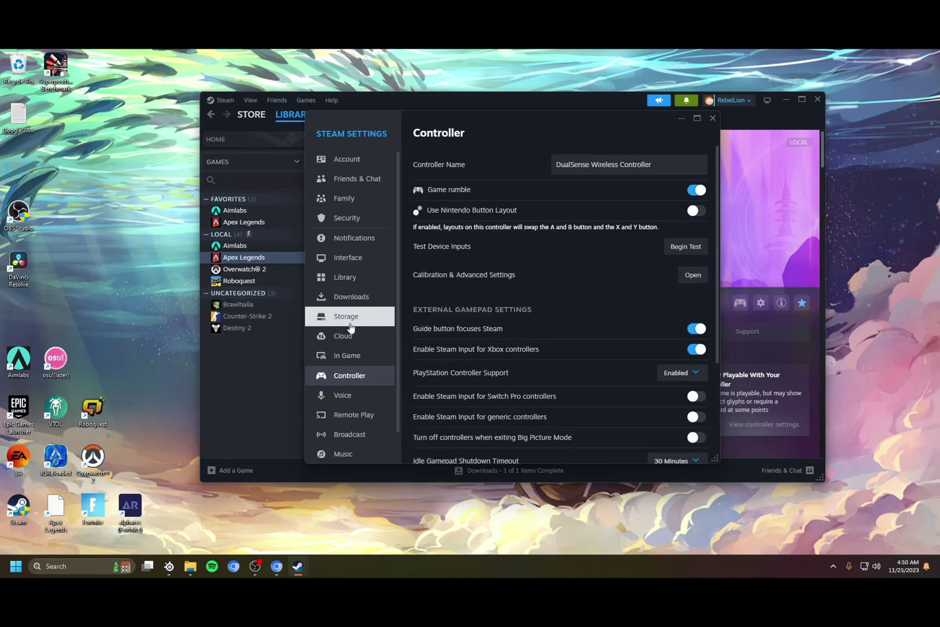
left_click(350, 357)
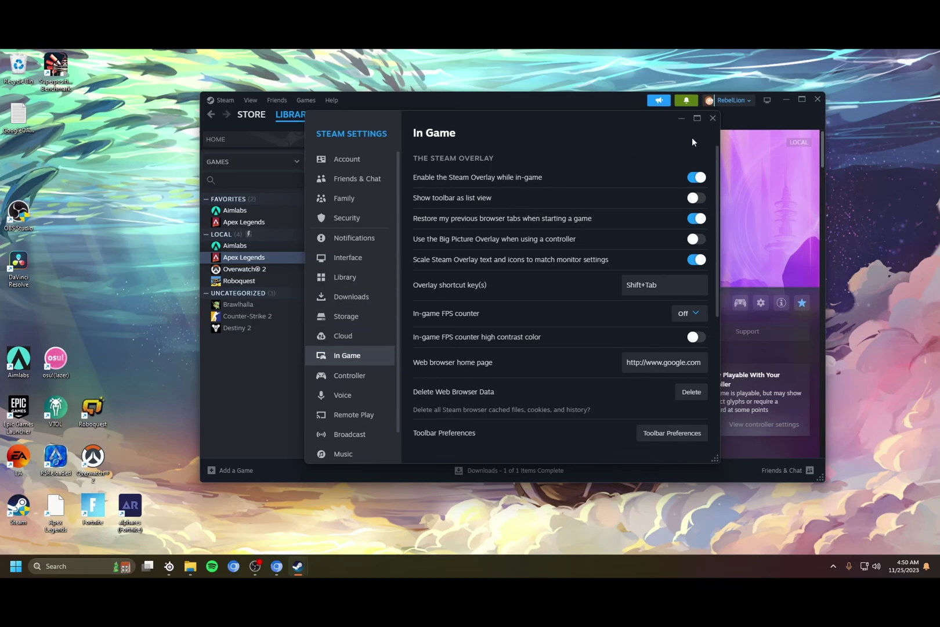
left_click(713, 119)
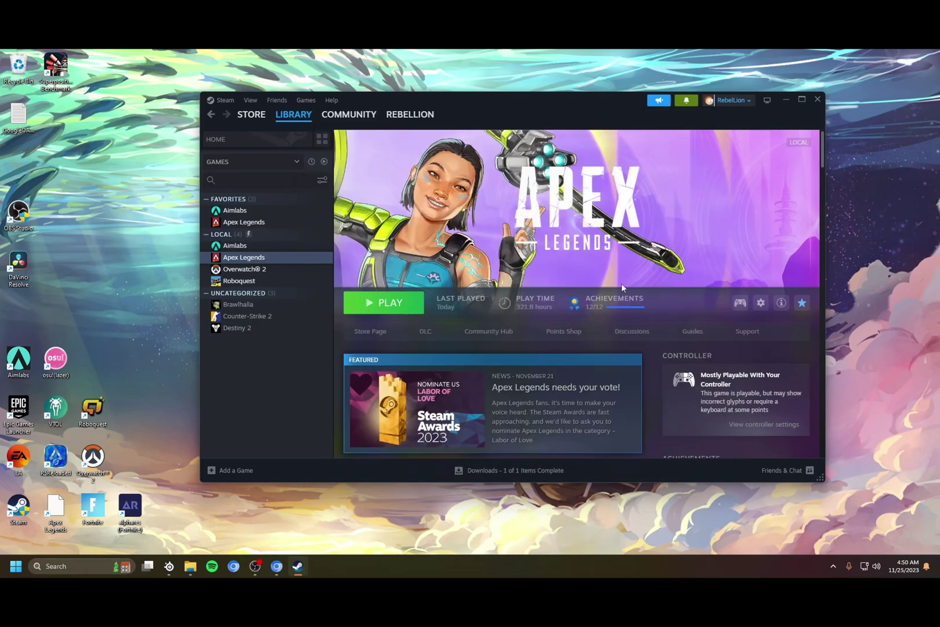
Set the controller override in the Apex Legends properties to Enable Steam Input and close the properties.
left_click(756, 303)
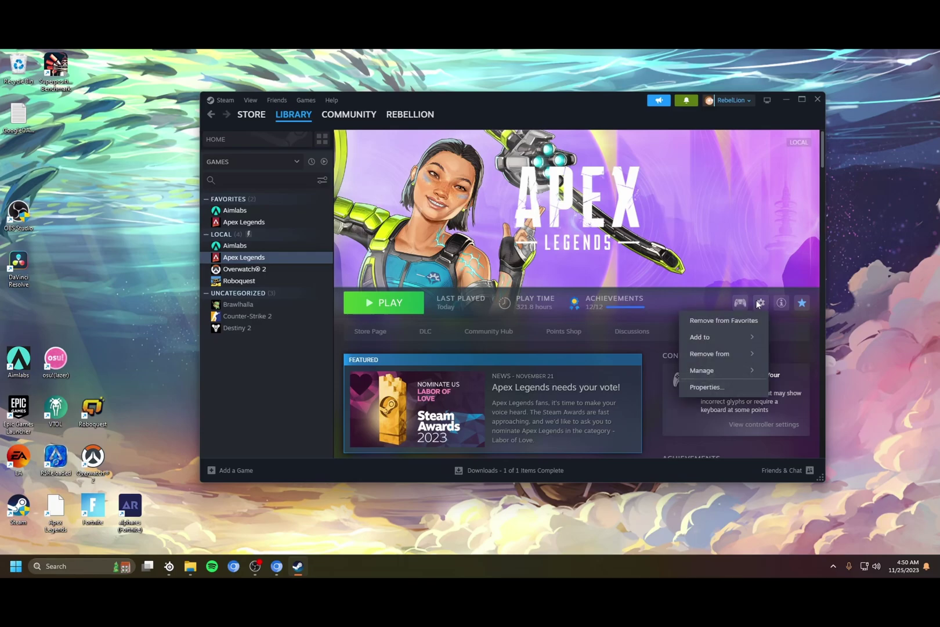
left_click(712, 388)
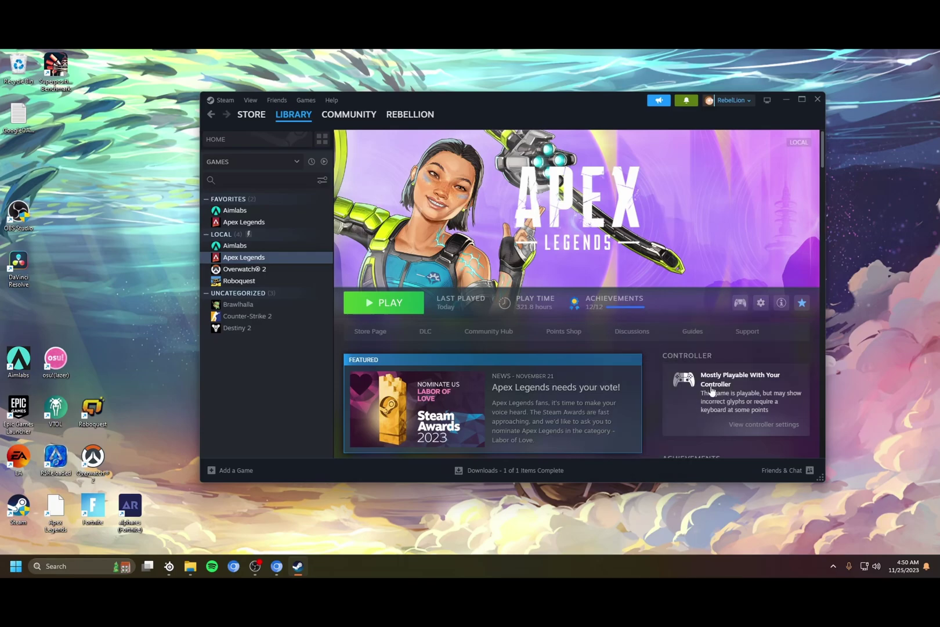
left_click(351, 257)
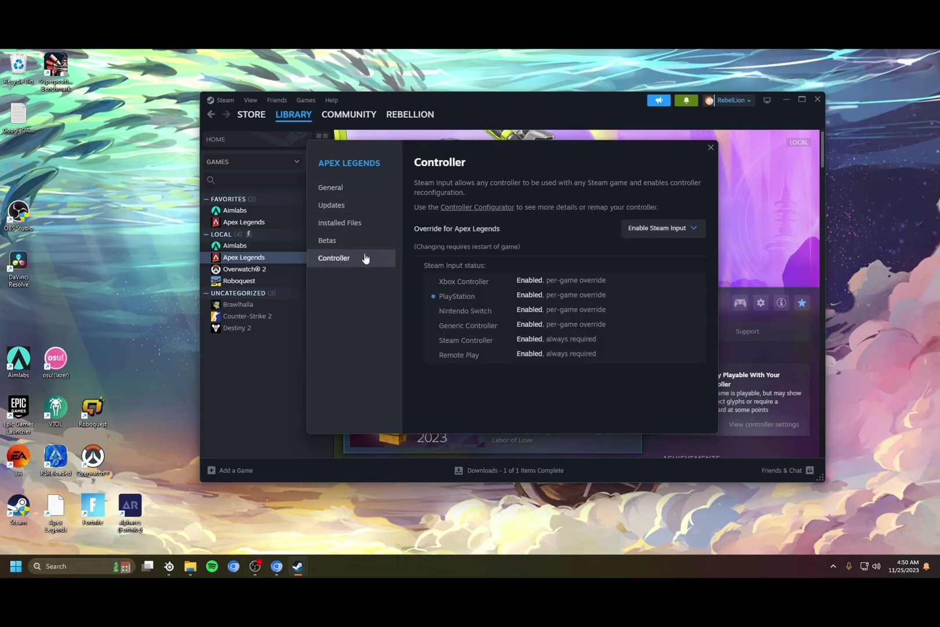
left_click(651, 224)
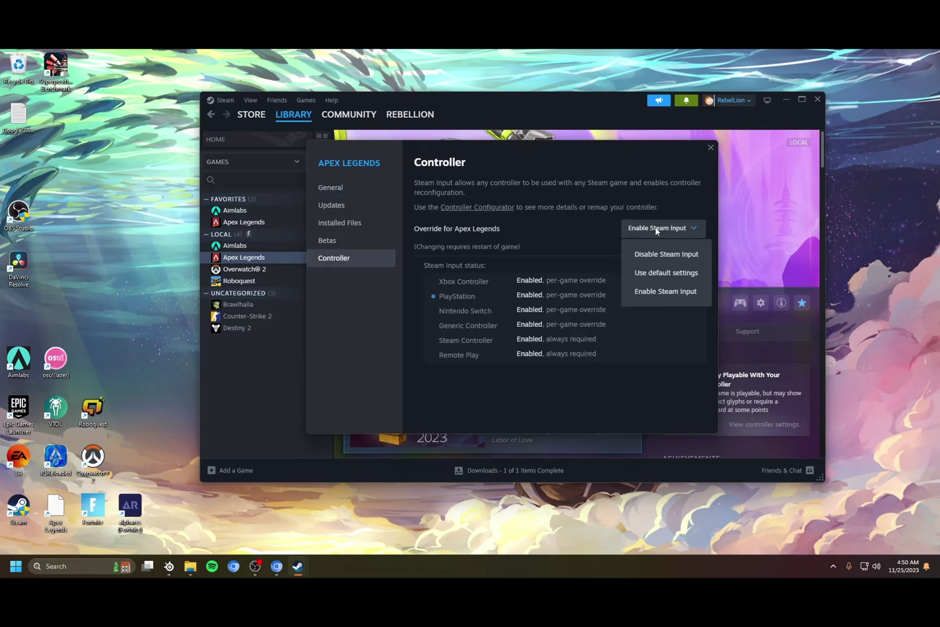
left_click(650, 292)
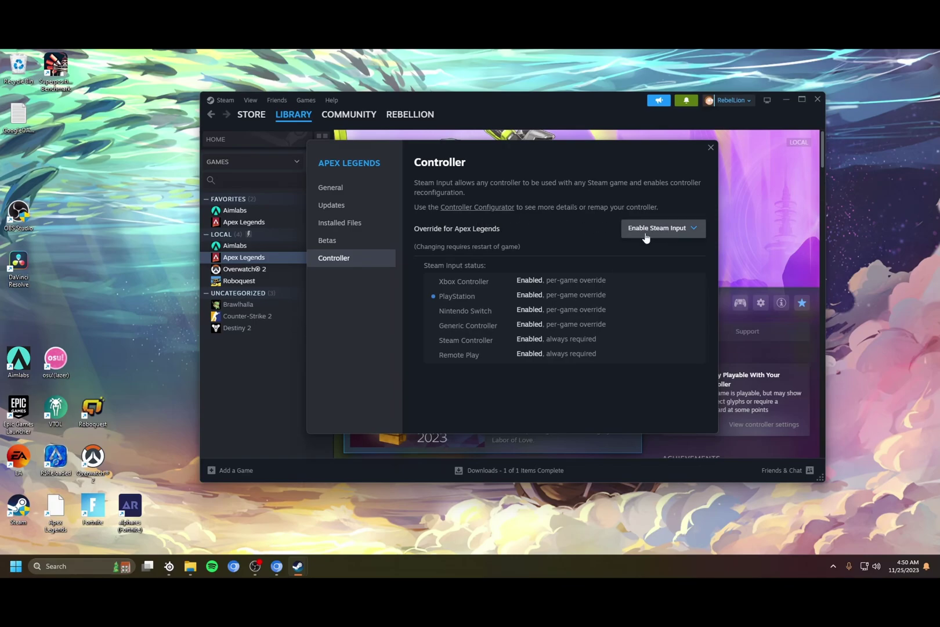
left_click(711, 148)
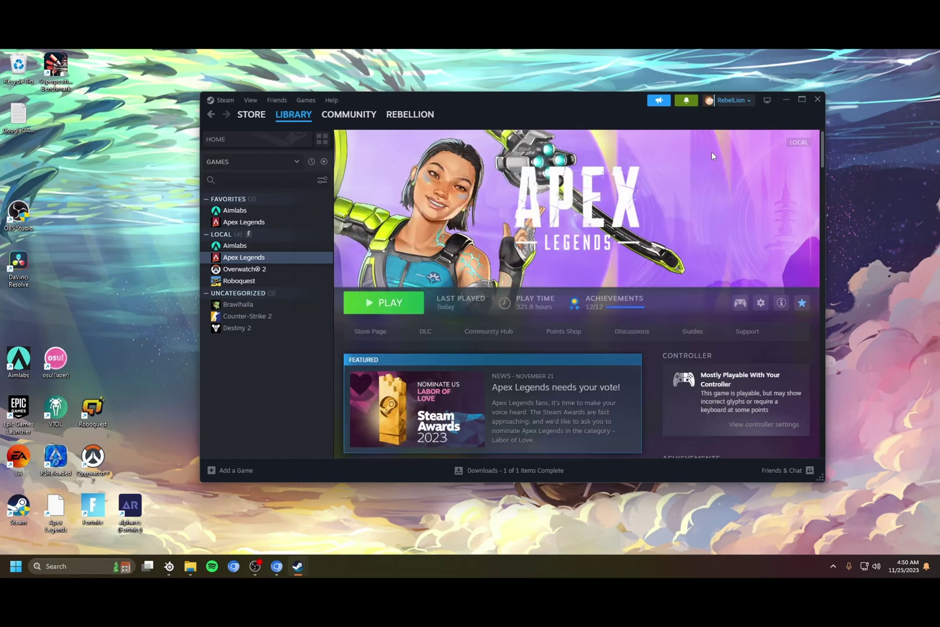
Apply Valve's Gamepad template as the controller layout for Apex Legends.
left_click(739, 311)
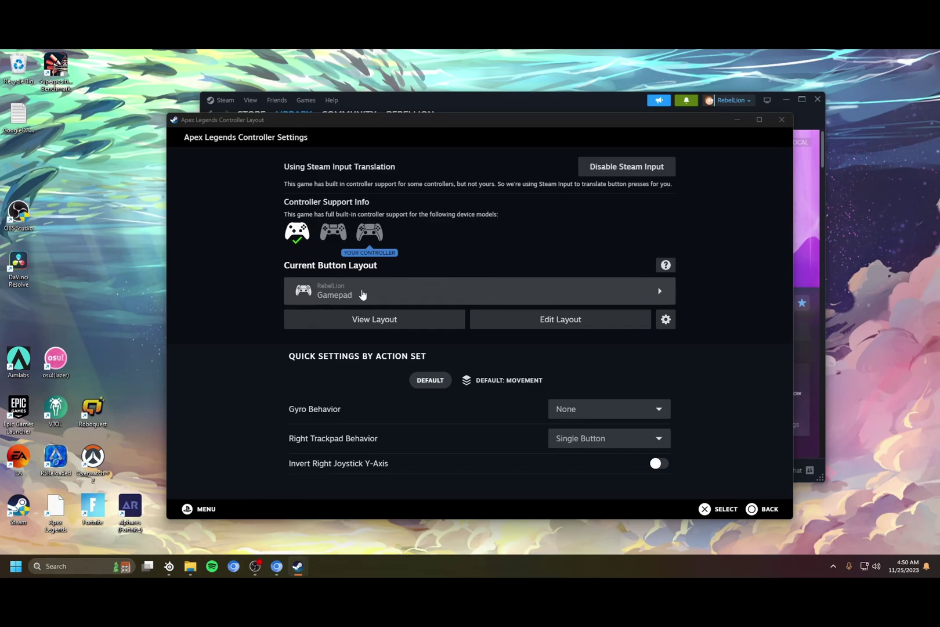
left_click(466, 297)
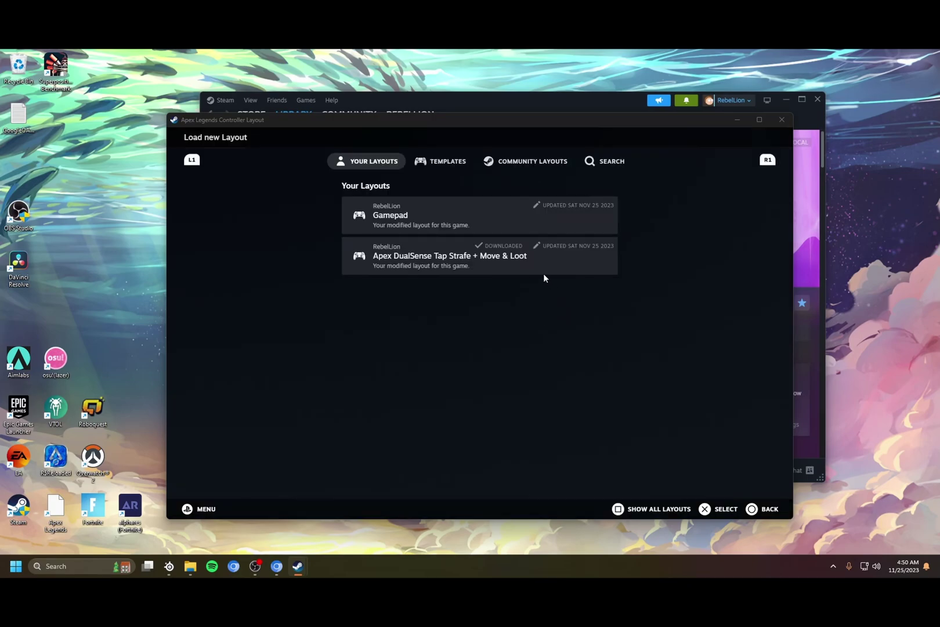
left_click(436, 161)
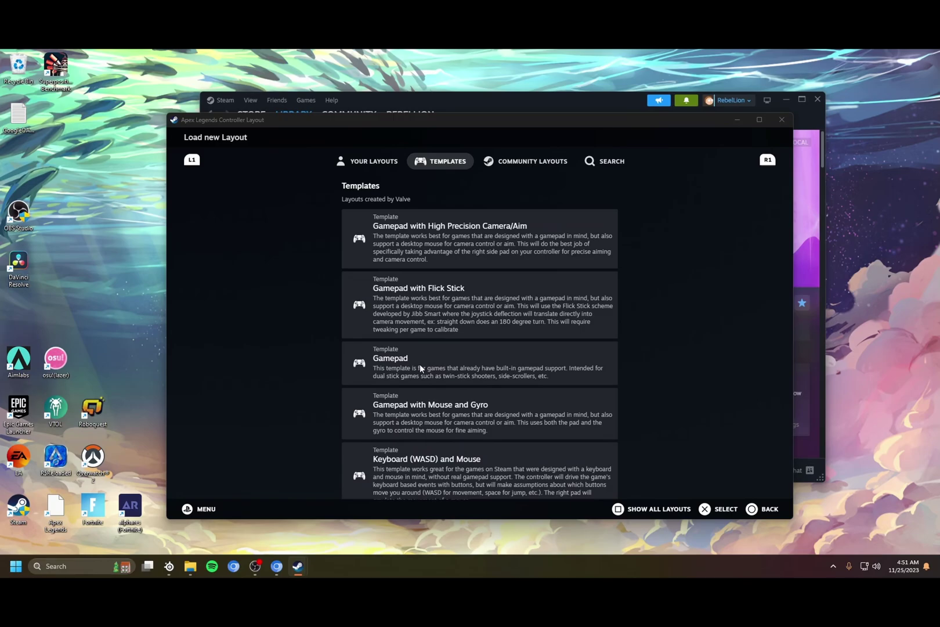
left_click(420, 363)
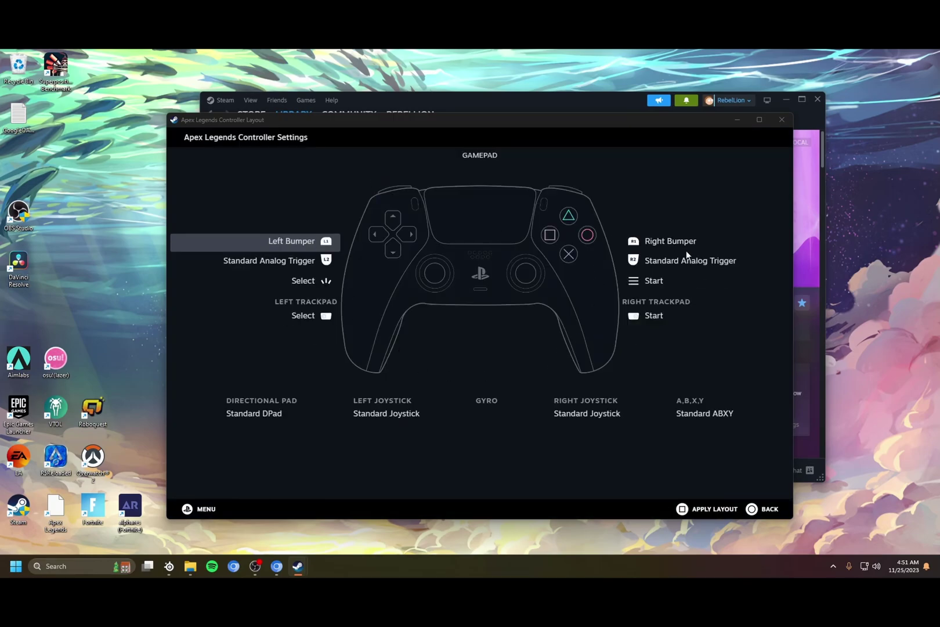
left_click(707, 511)
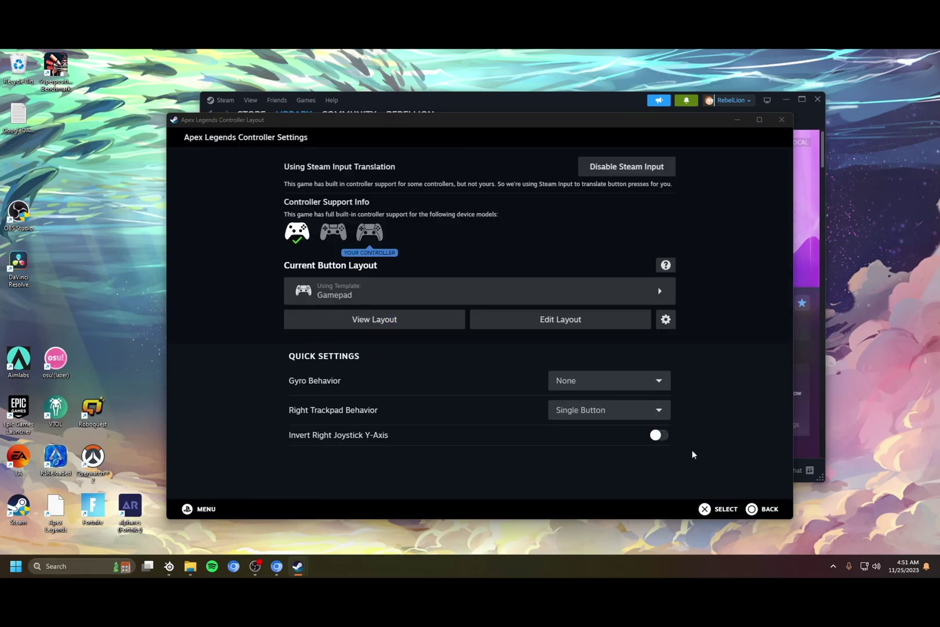
Edit the Gamepad layout's joysticks and create a mode shift for the left joystick.
left_click(566, 328)
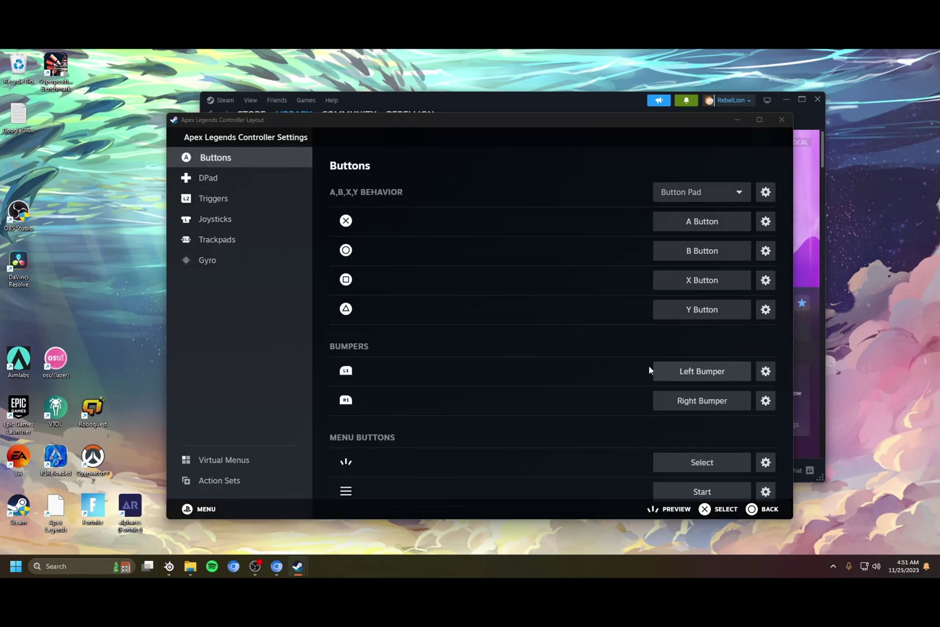
left_click(242, 221)
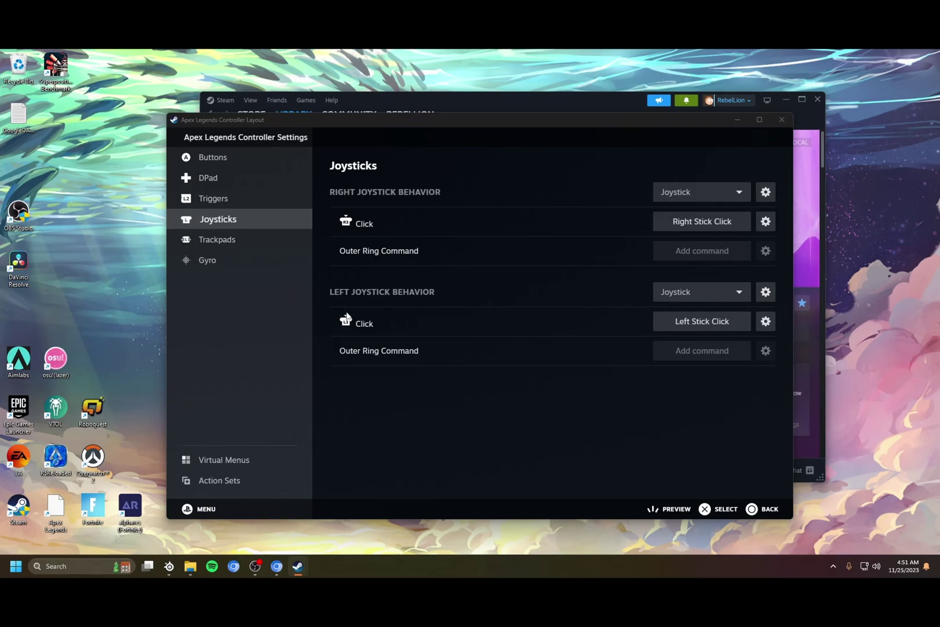
left_click(668, 294)
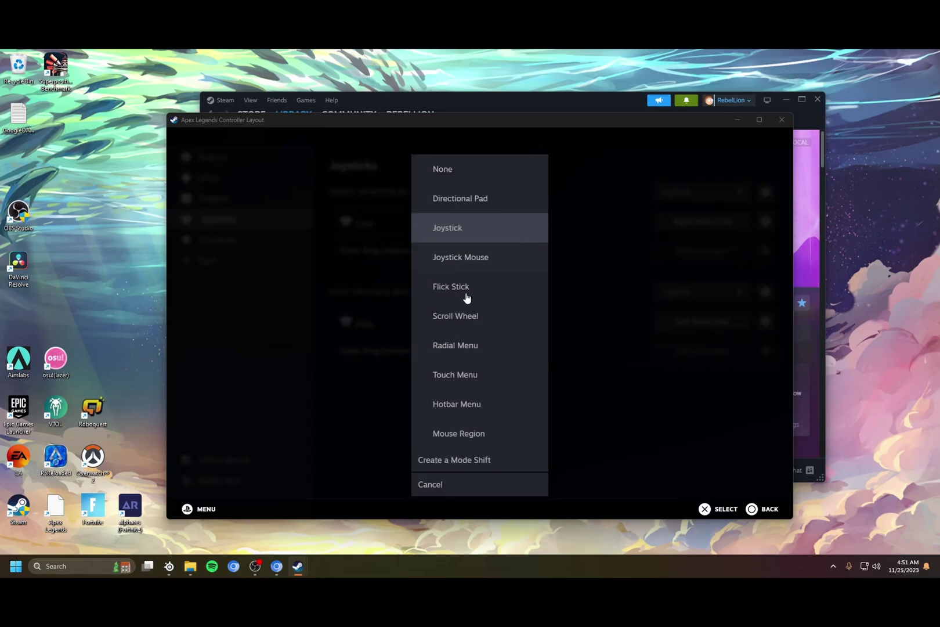
left_click(474, 461)
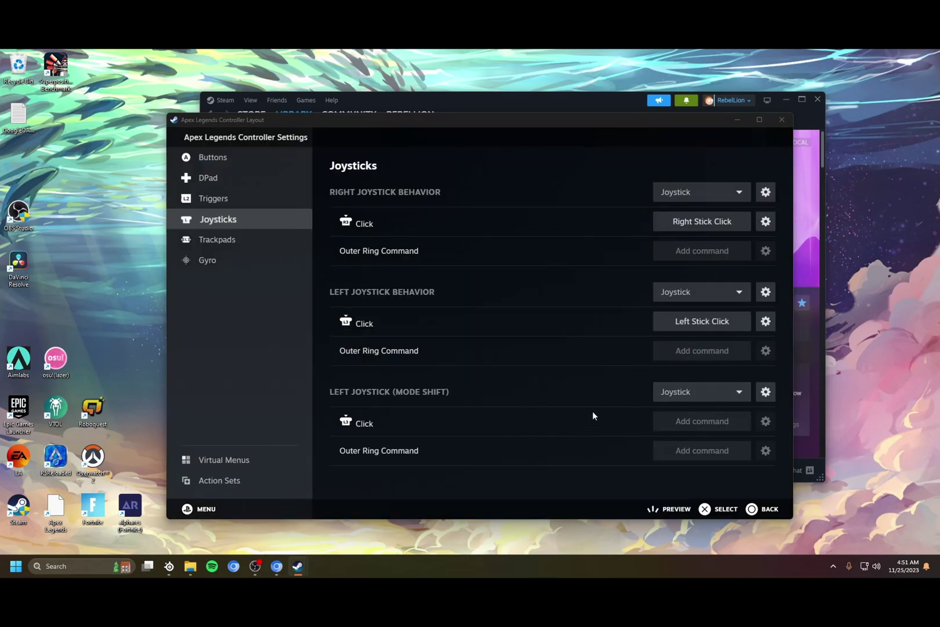
Set the left joystick mode shift button to Joystick Click and return to the joystick list.
left_click(765, 391)
left_click(678, 188)
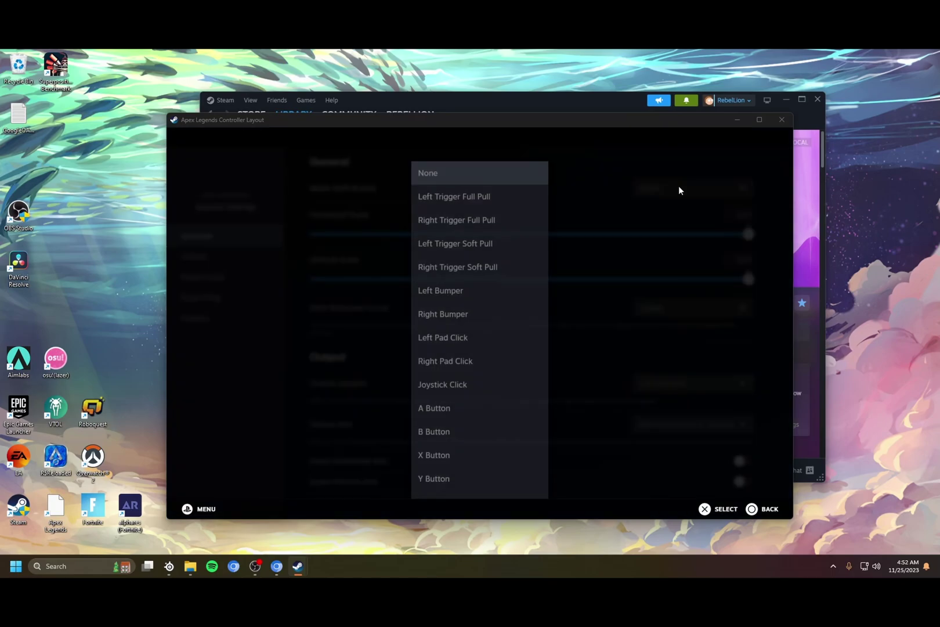
left_click(469, 379)
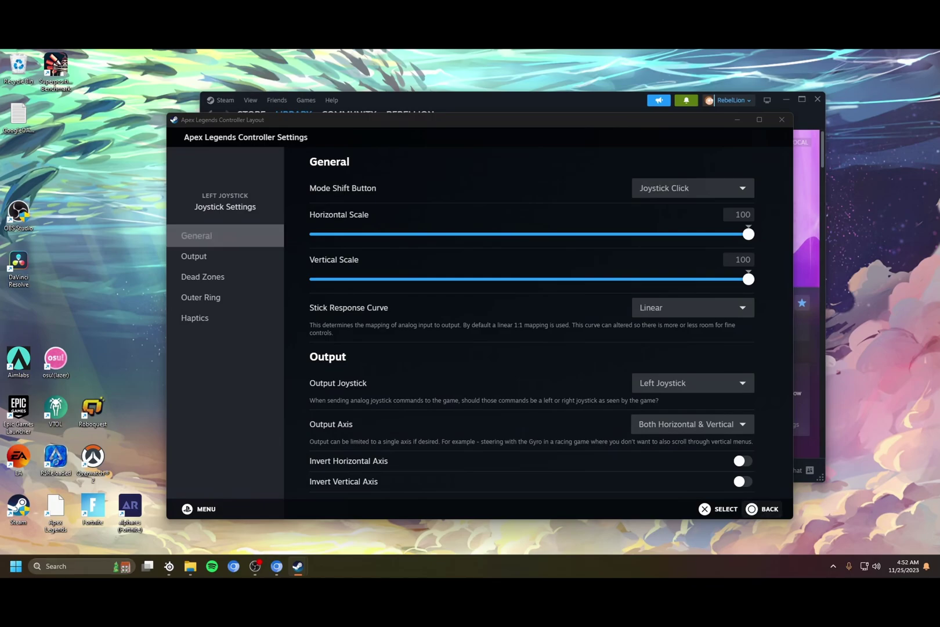
left_click(754, 508)
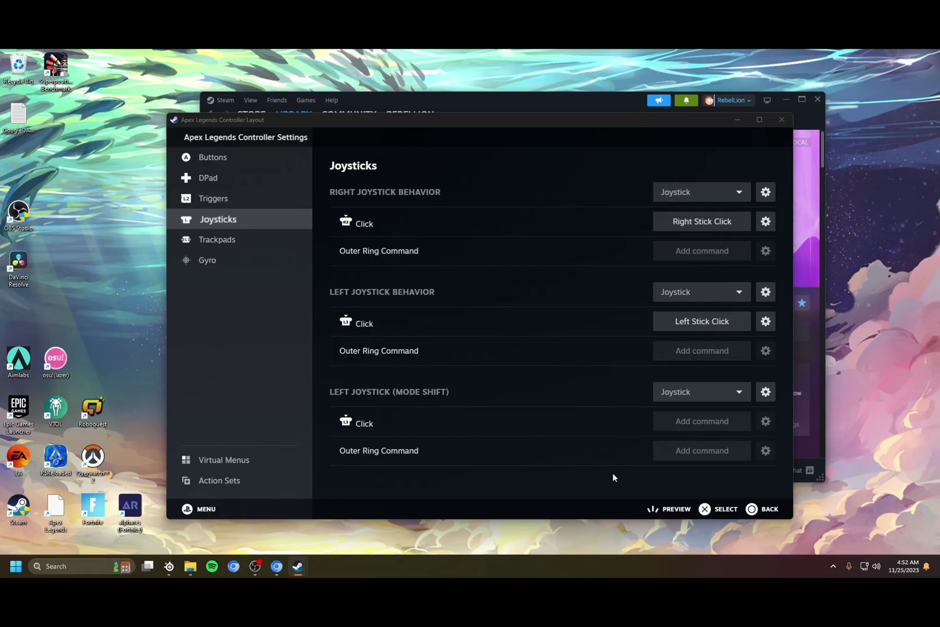
Set the left joystick mode shift to Directional Pad and bind its up direction to the W key.
left_click(706, 394)
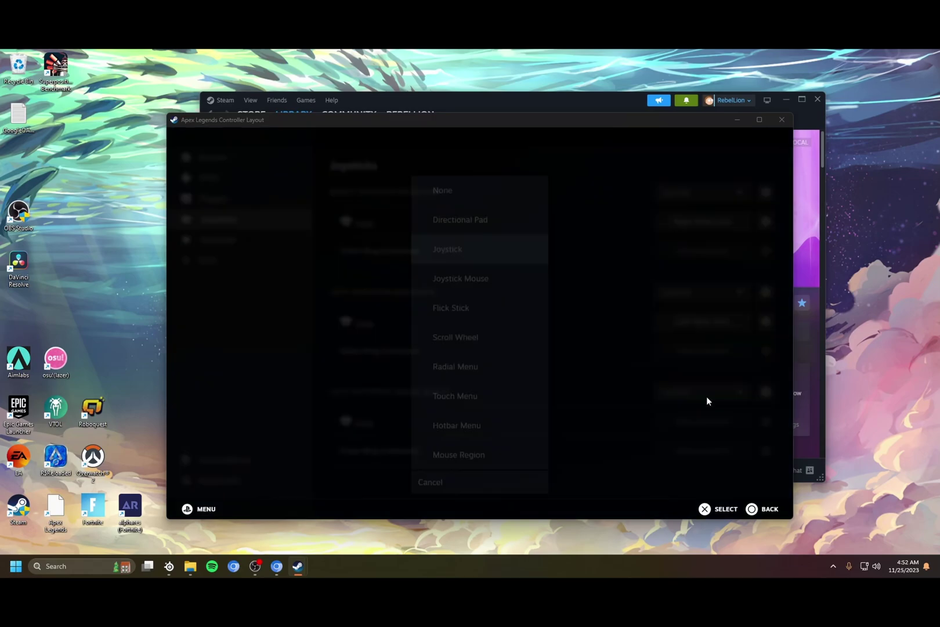
left_click(459, 210)
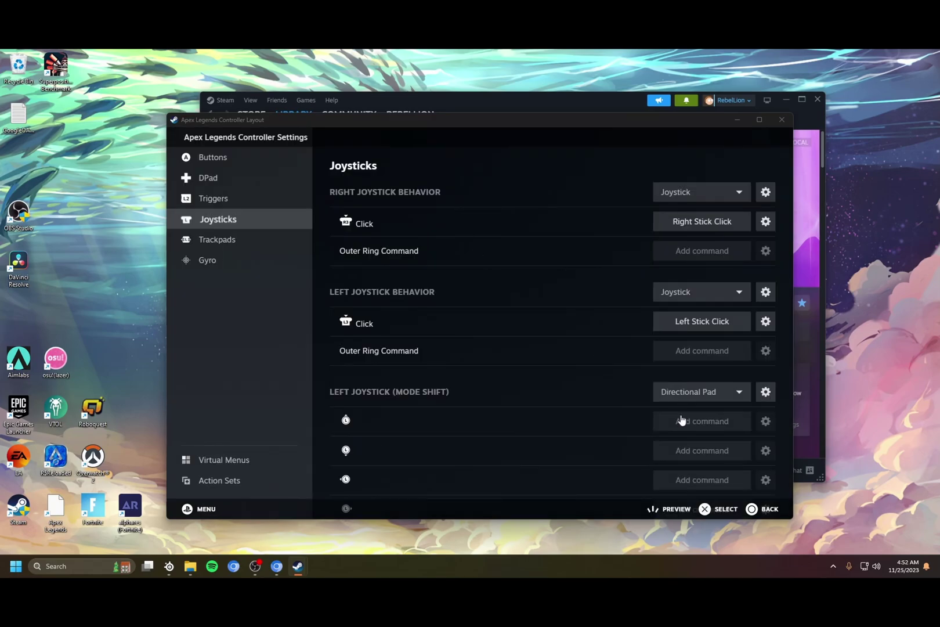
scroll(730, 403, "down", 2)
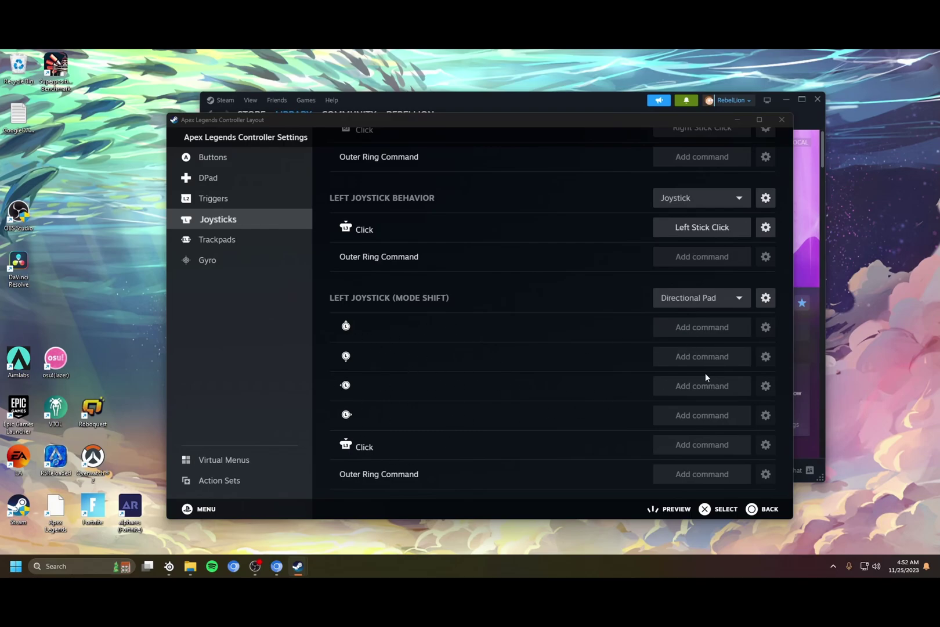
left_click(712, 333)
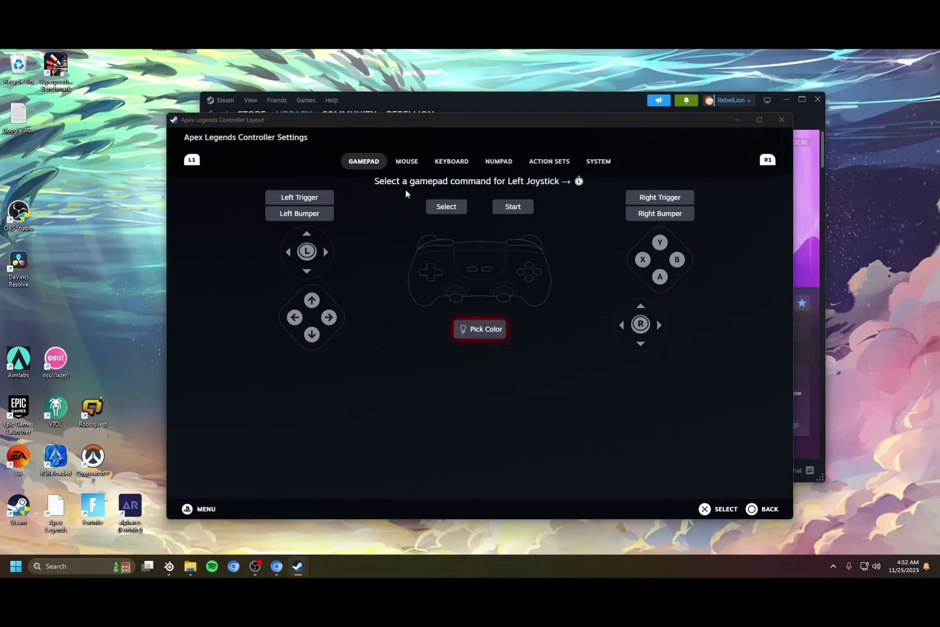
left_click(437, 164)
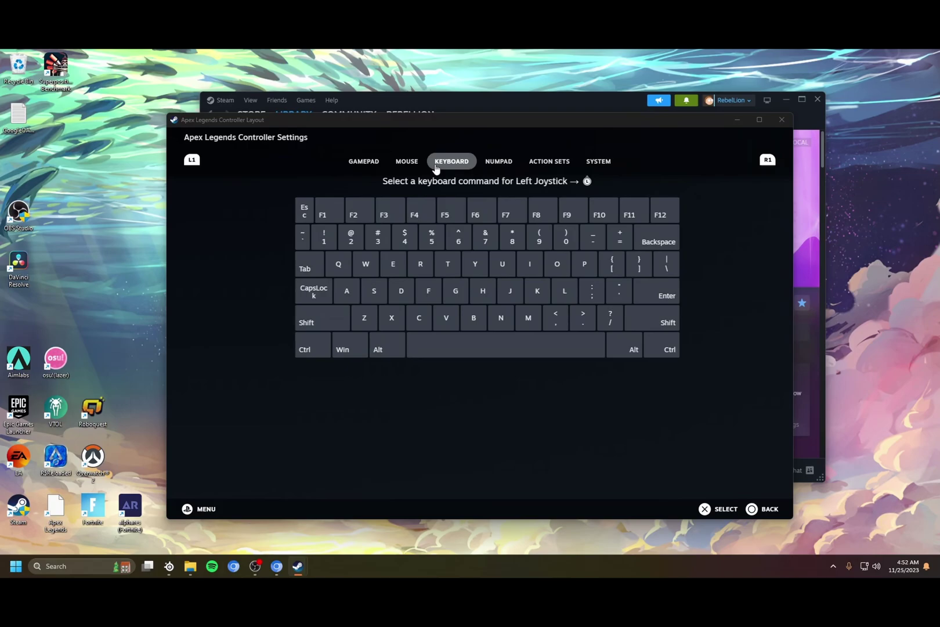
left_click(359, 269)
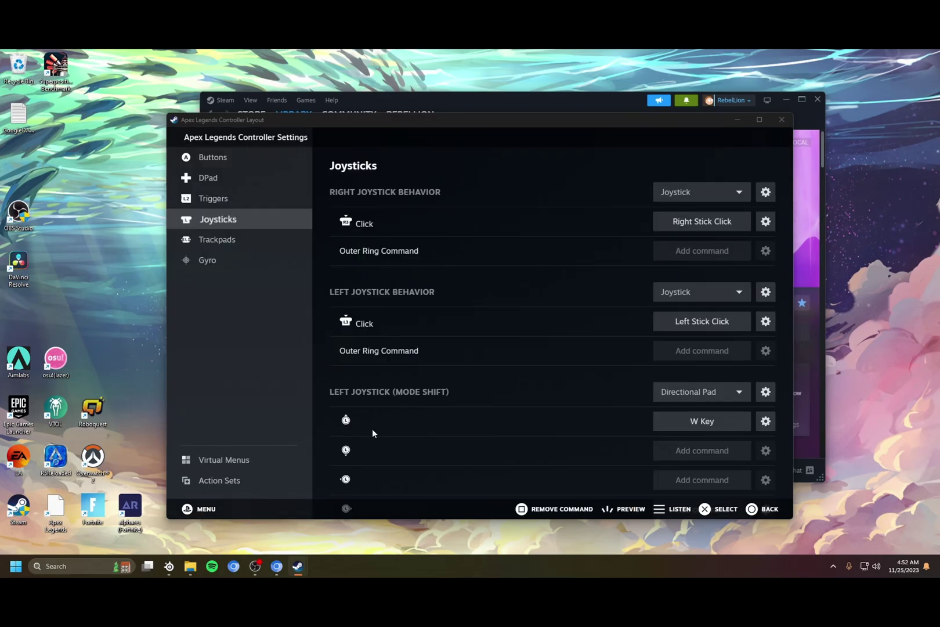
Turn on Hold to Repeat (Turbo) for the mode shift's W Key command with a repeat rate of 10.
scroll(539, 398, "down", 2)
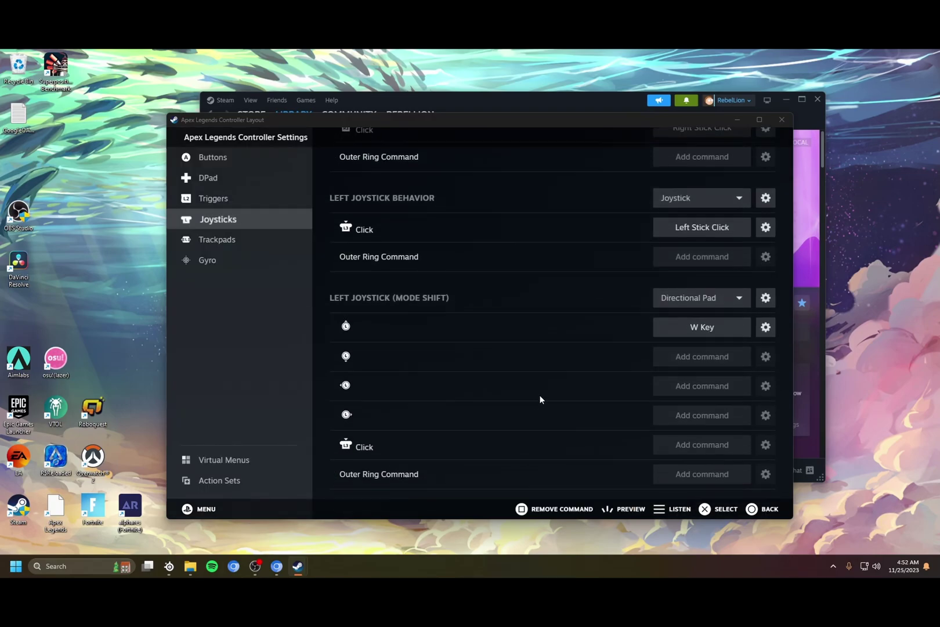
left_click(757, 330)
left_click(466, 283)
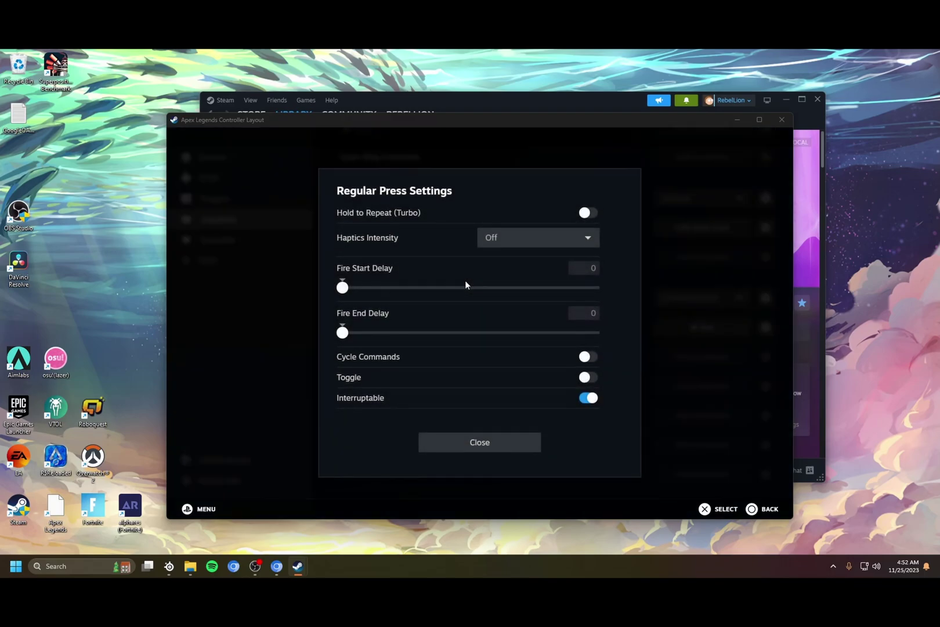
left_click(586, 214)
left_click_drag(365, 247, 342, 245)
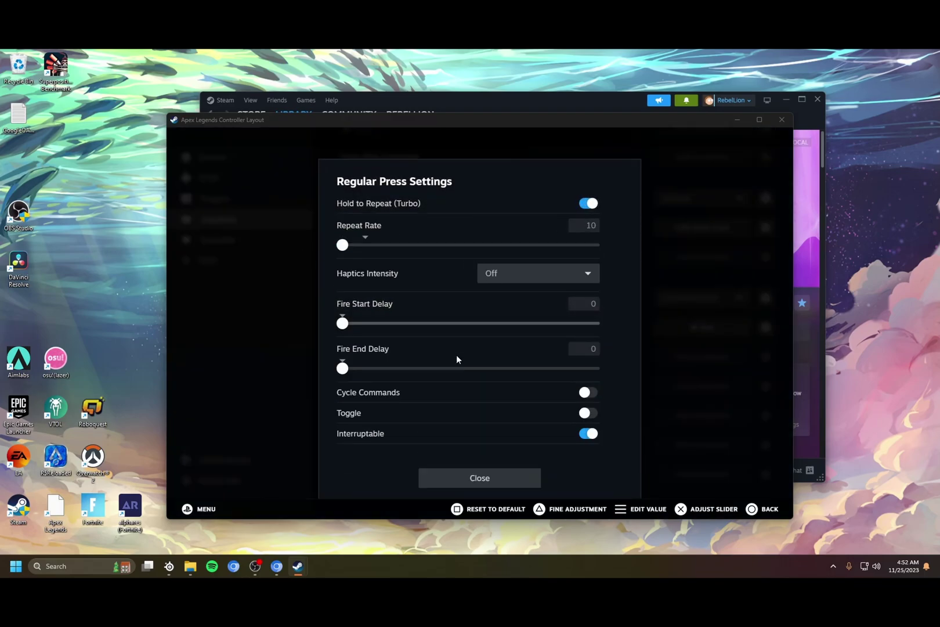
left_click(458, 477)
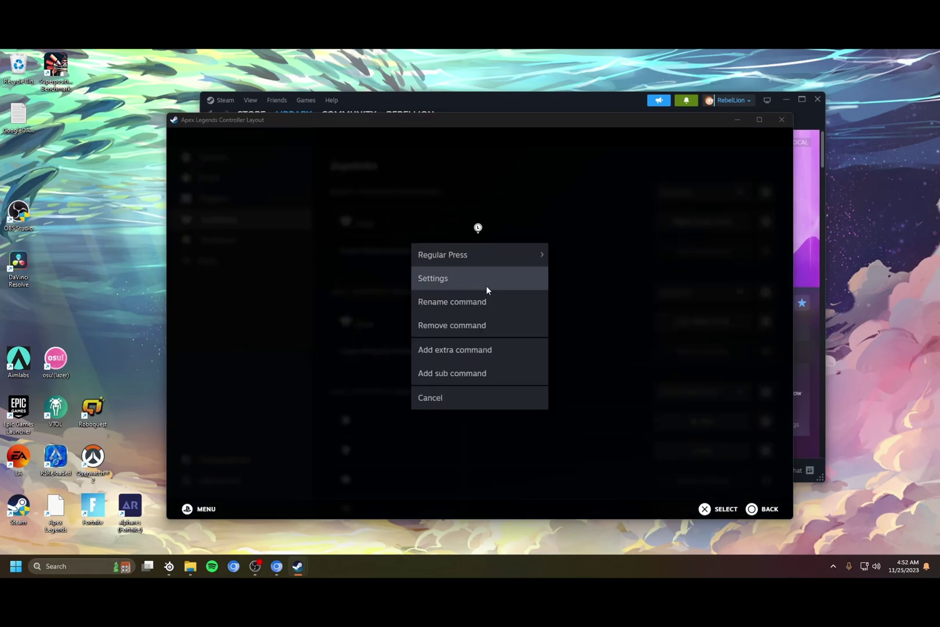
Open the press settings of the S Key command on the mode shift's down direction.
left_click(486, 285)
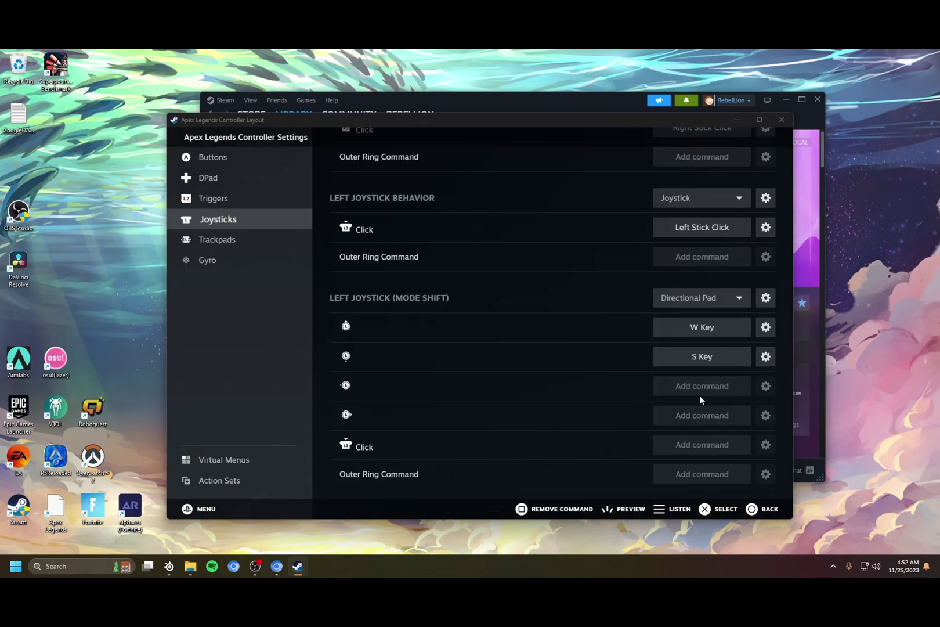
Bind the mode shift's left and right directions to the A and D keys with Hold to Repeat (Turbo) at repeat rate 10.
left_click(701, 395)
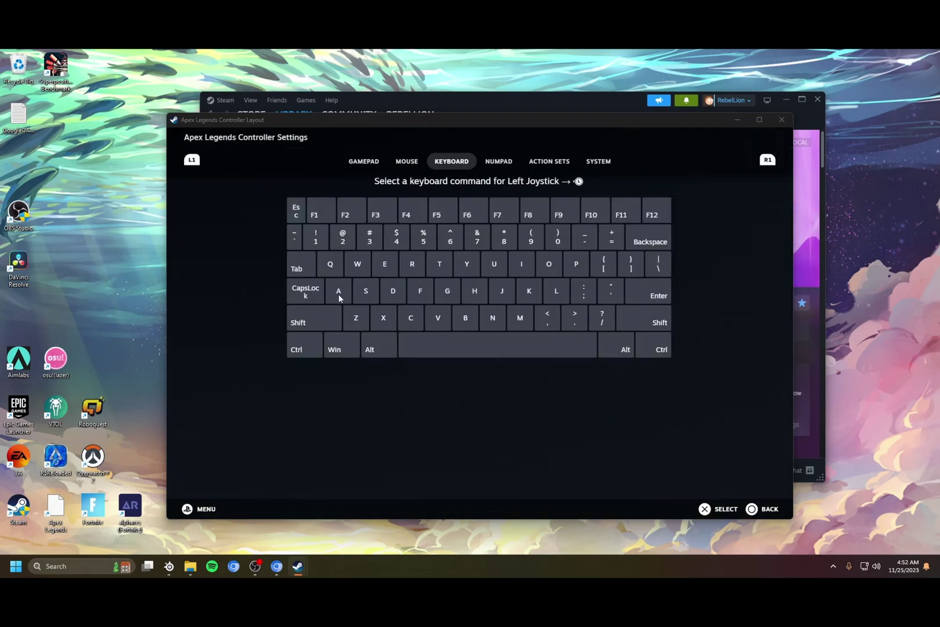
left_click(338, 293)
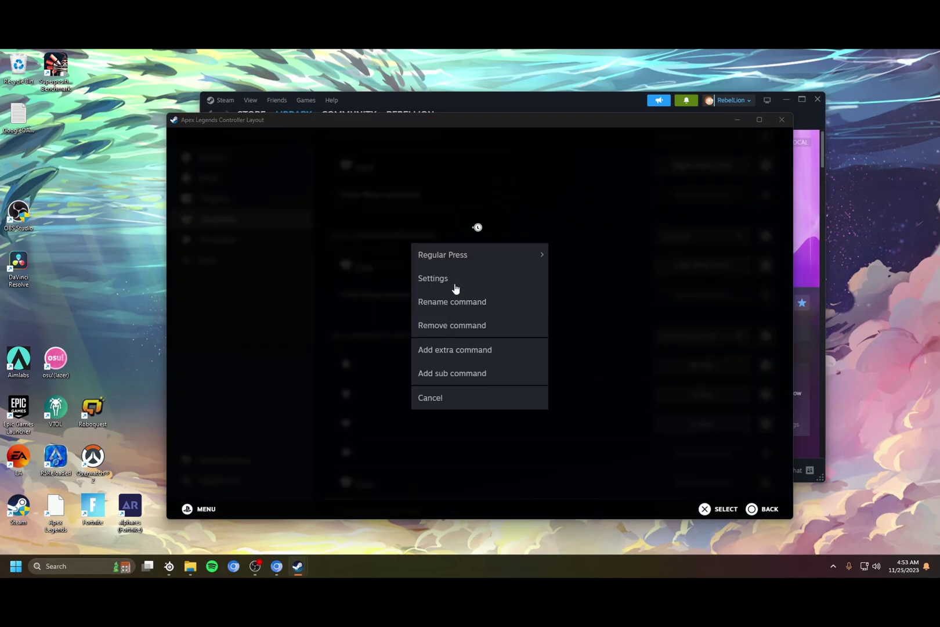
left_click(455, 286)
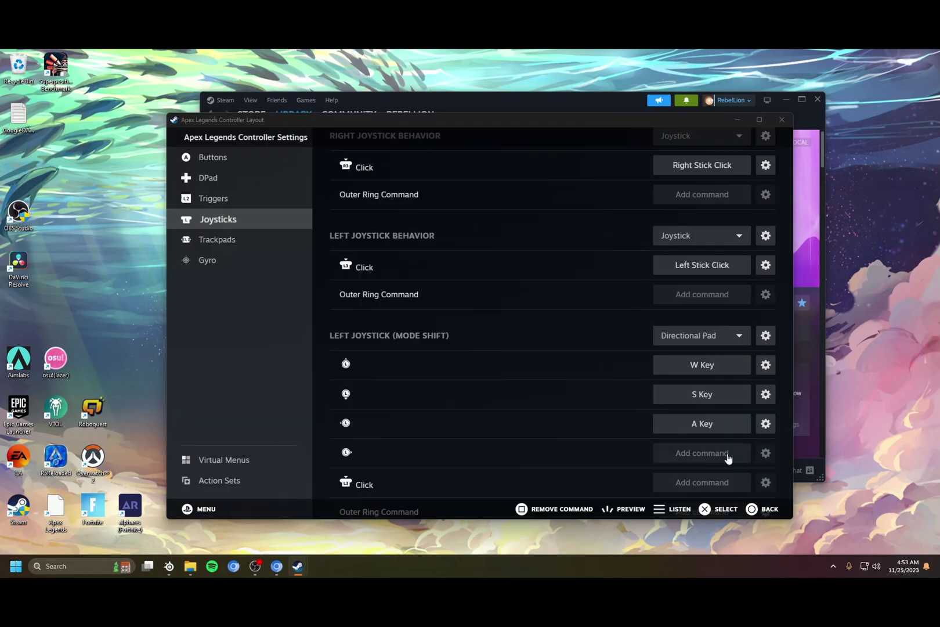
left_click(728, 454)
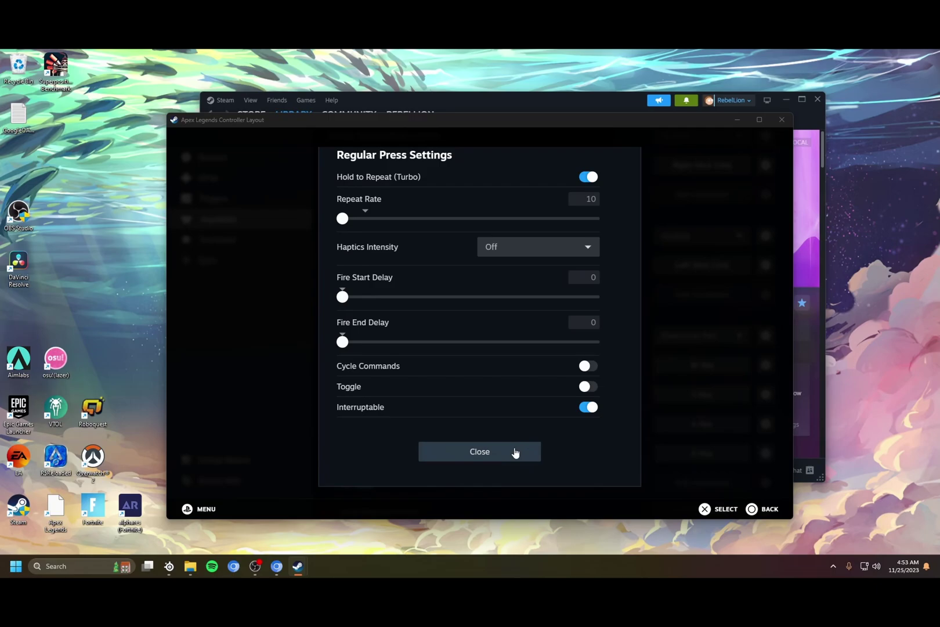
left_click(514, 452)
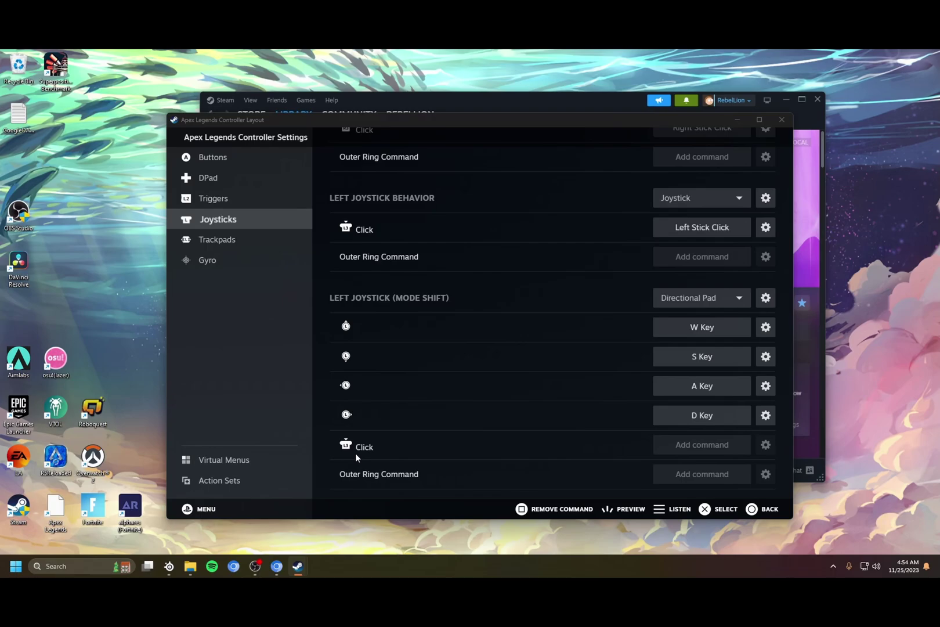
Bind the mode shift's stick click to Left Stick Click and change its activation to Double Press.
left_click(680, 447)
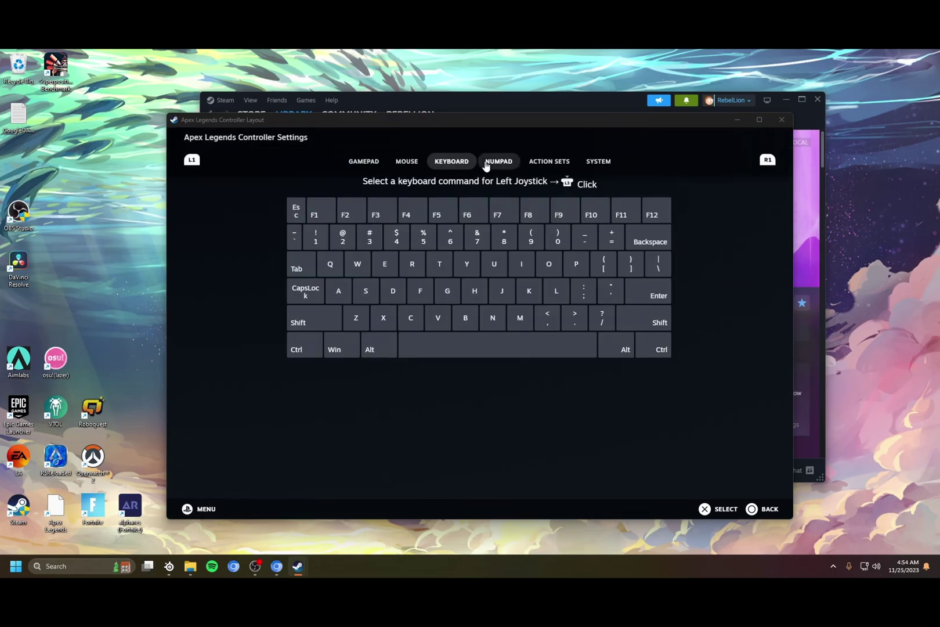
left_click(366, 161)
left_click(303, 254)
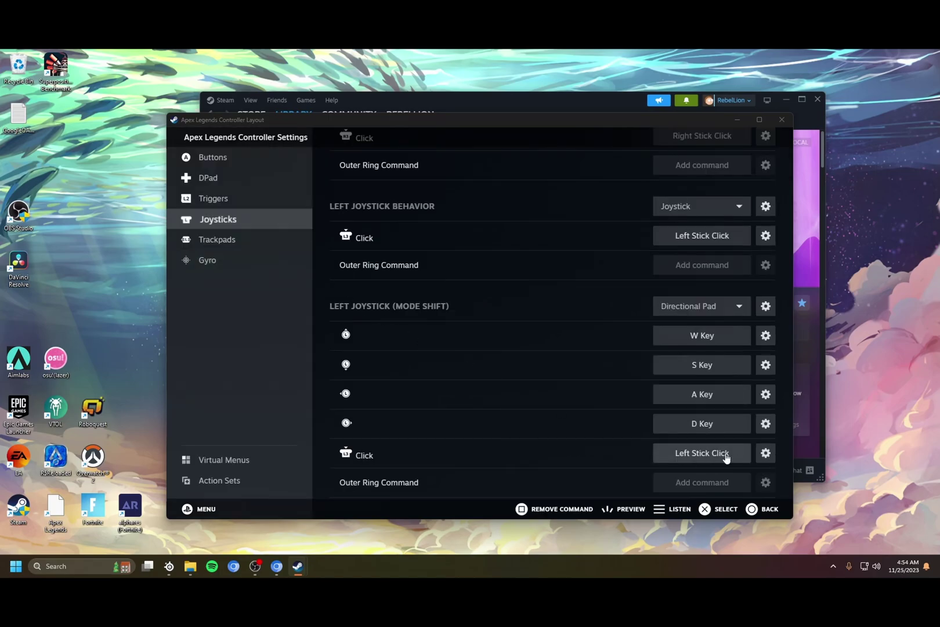
left_click(767, 453)
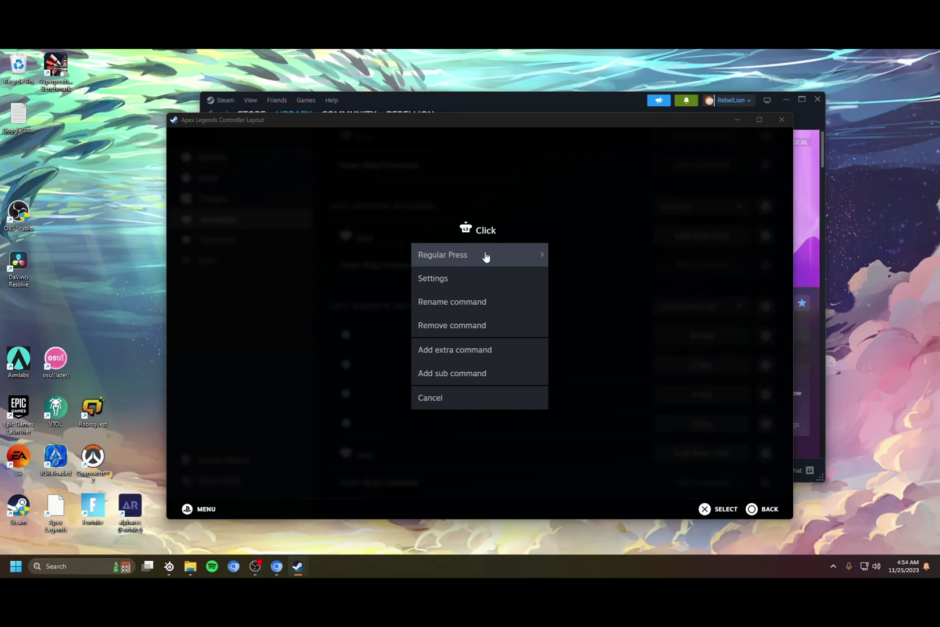
left_click(485, 257)
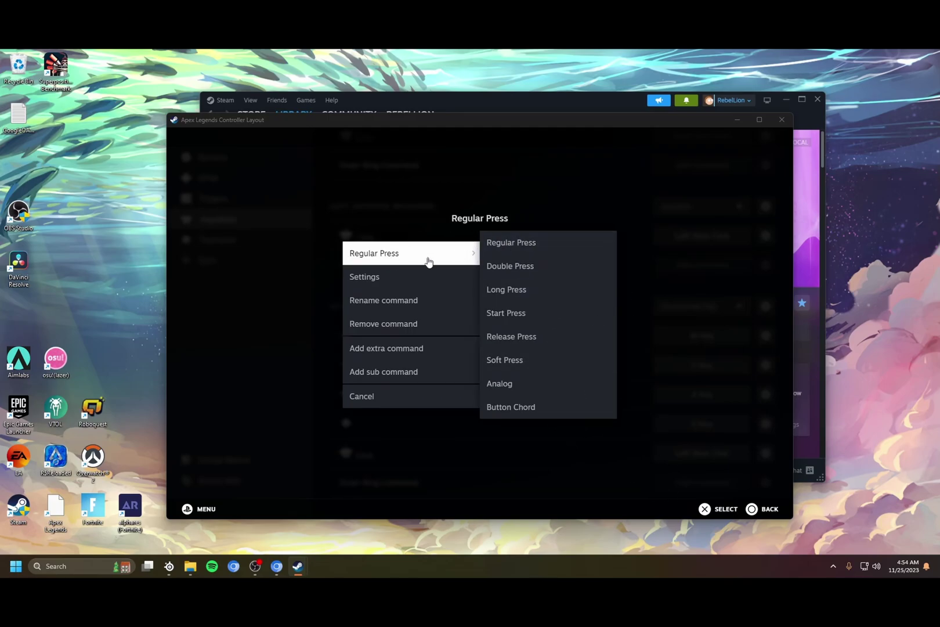
left_click(509, 270)
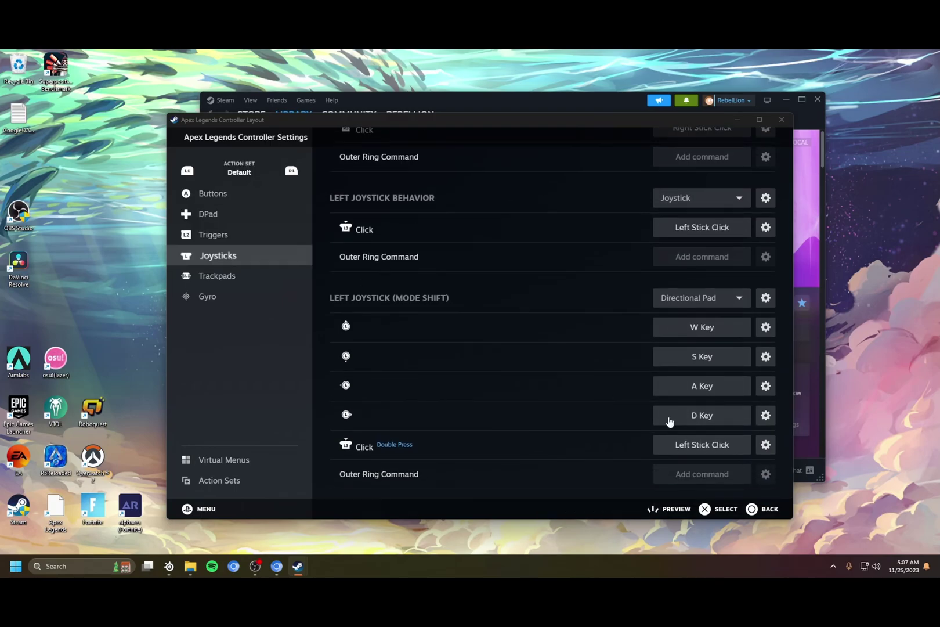
Set the directional pad layout of the left joystick mode shift to 4 Way (No Overlap).
left_click(765, 297)
left_click(675, 217)
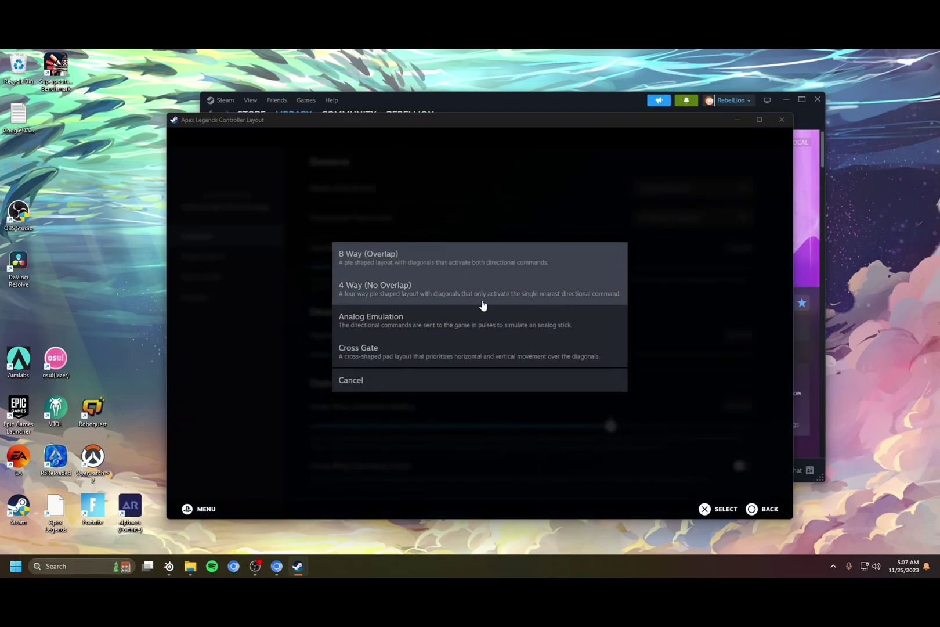
left_click(482, 301)
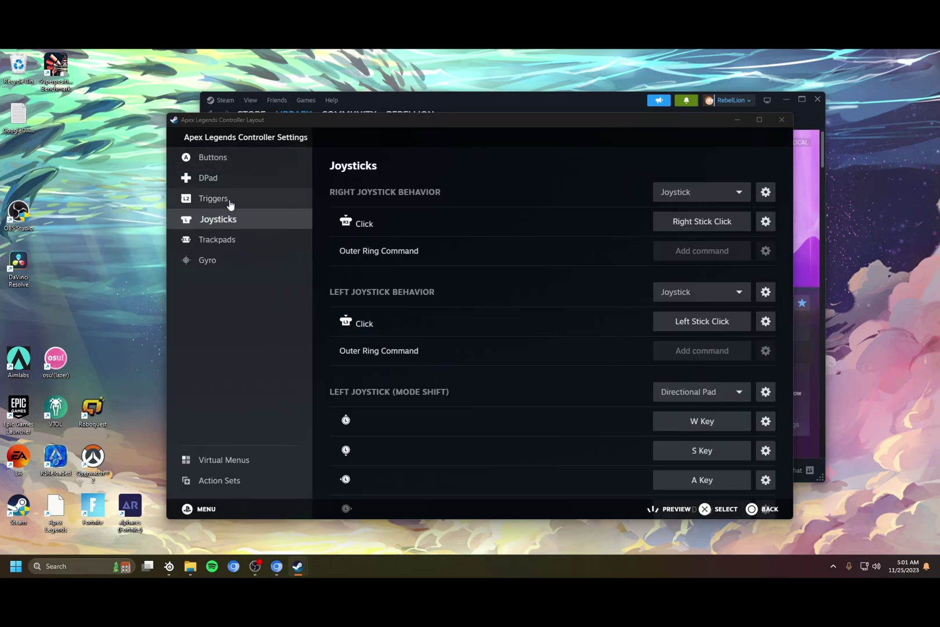
Add a layer named Movement to the Default action set.
left_click(213, 160)
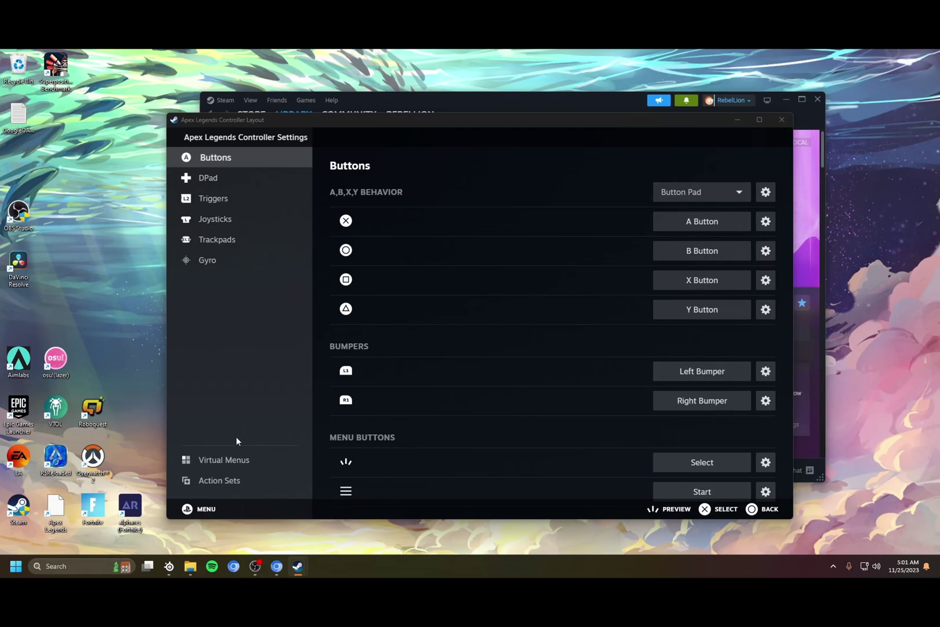
left_click(233, 481)
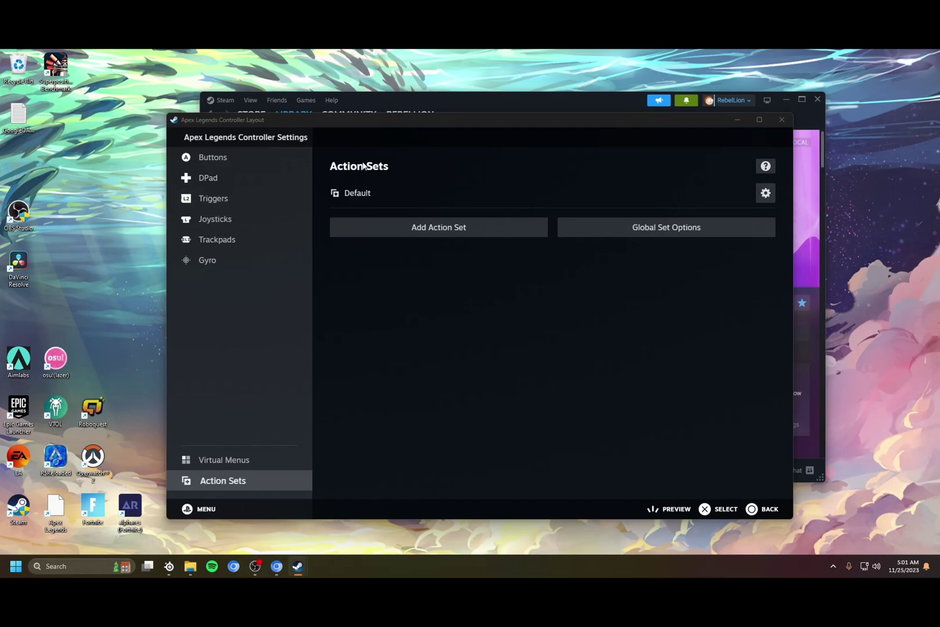
left_click(772, 197)
left_click(447, 300)
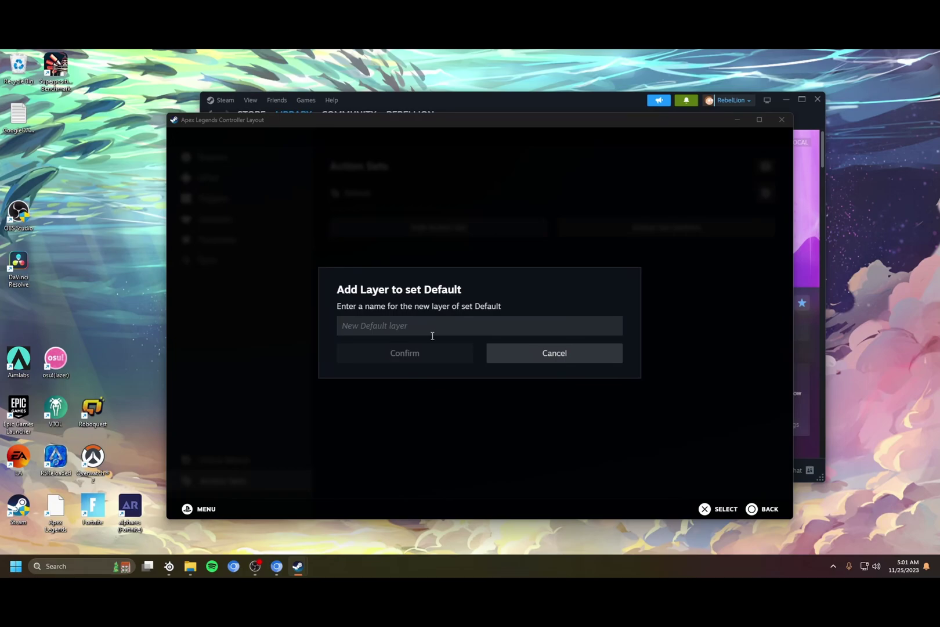
type("Movement")
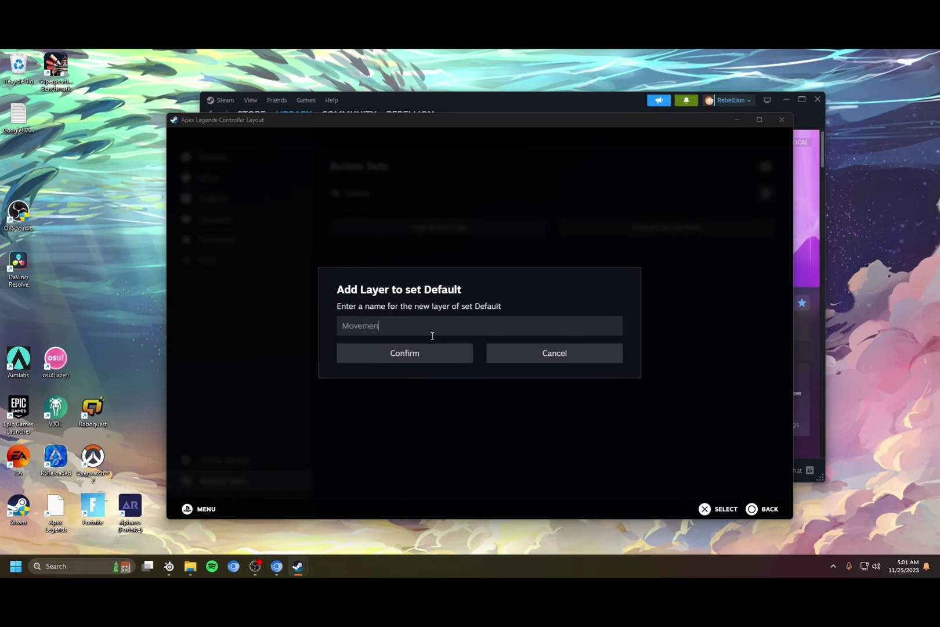
key("Return")
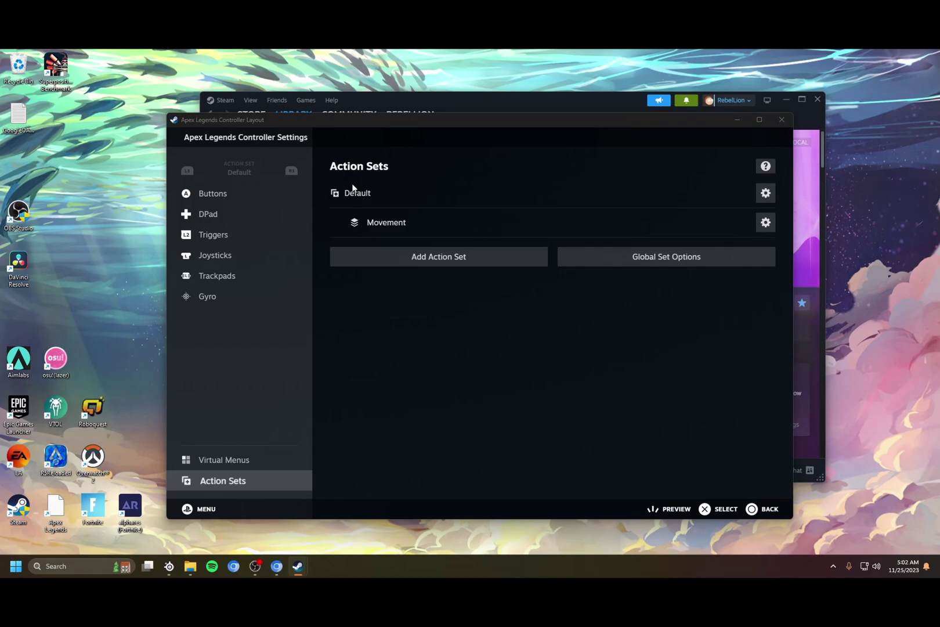
left_click(270, 198)
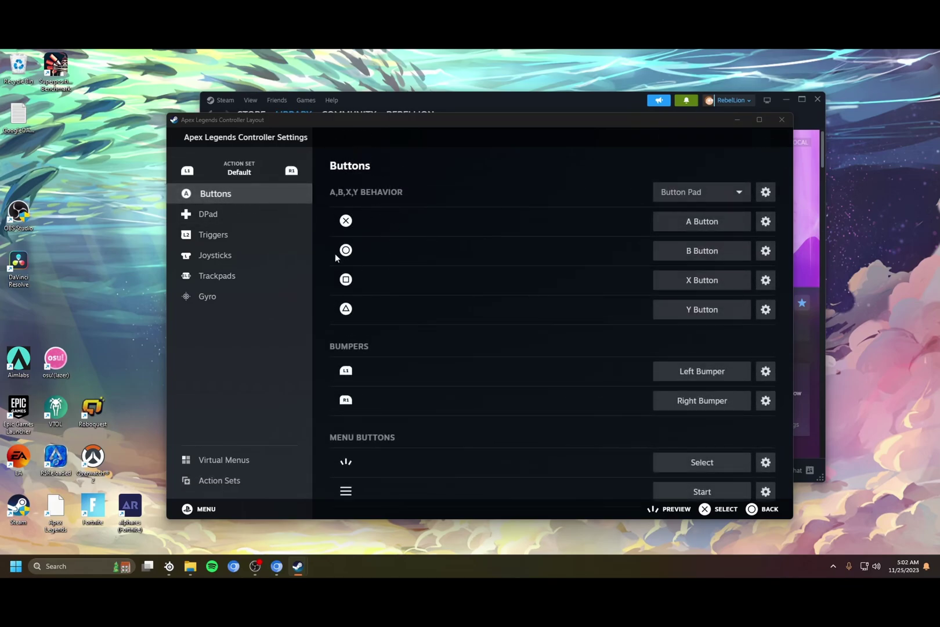
left_click(270, 223)
left_click(260, 237)
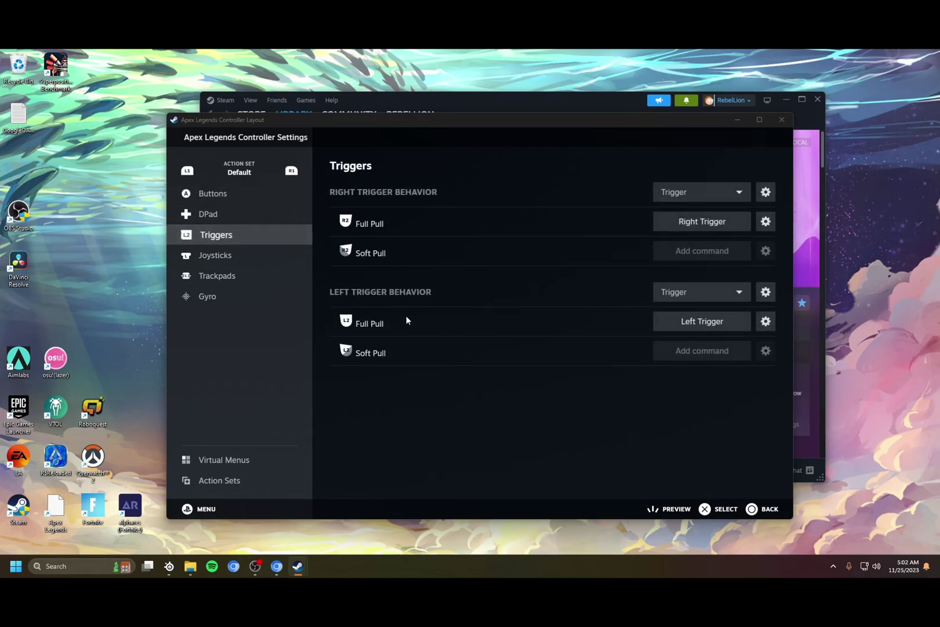
Add a second command to the L1 bumper in the Default action set and assign it Left Bumper.
left_click(214, 193)
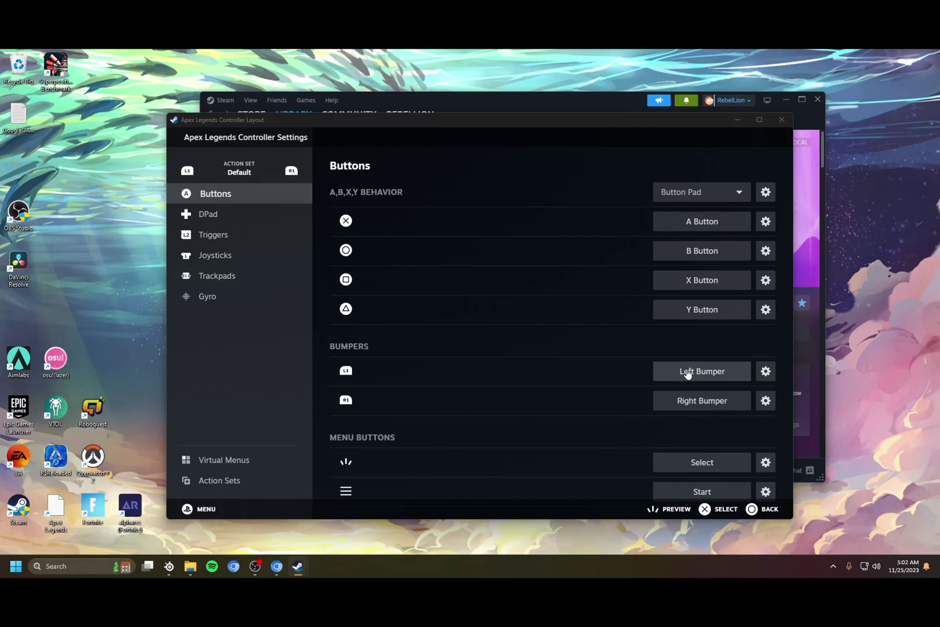
left_click(766, 372)
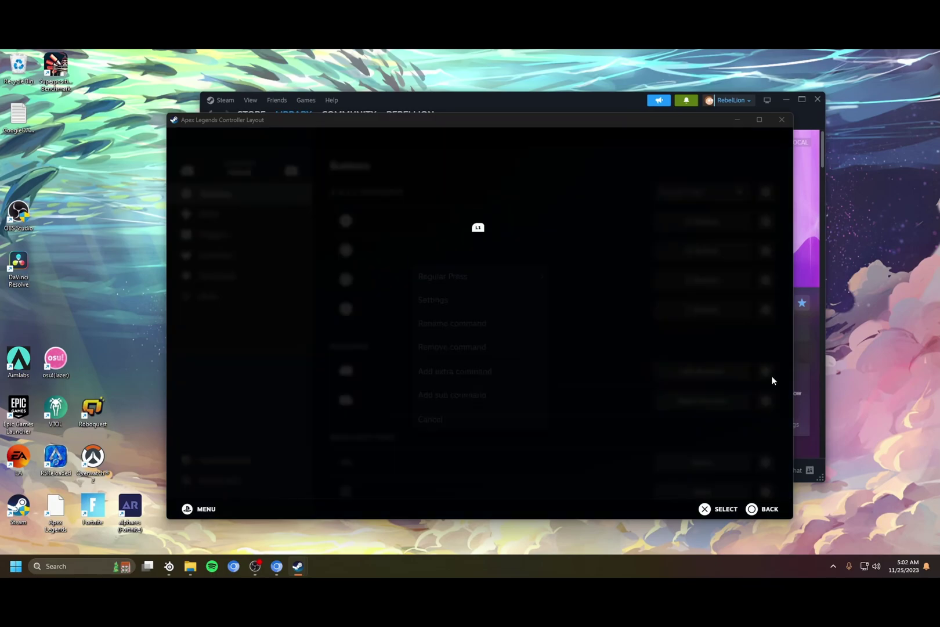
left_click(461, 367)
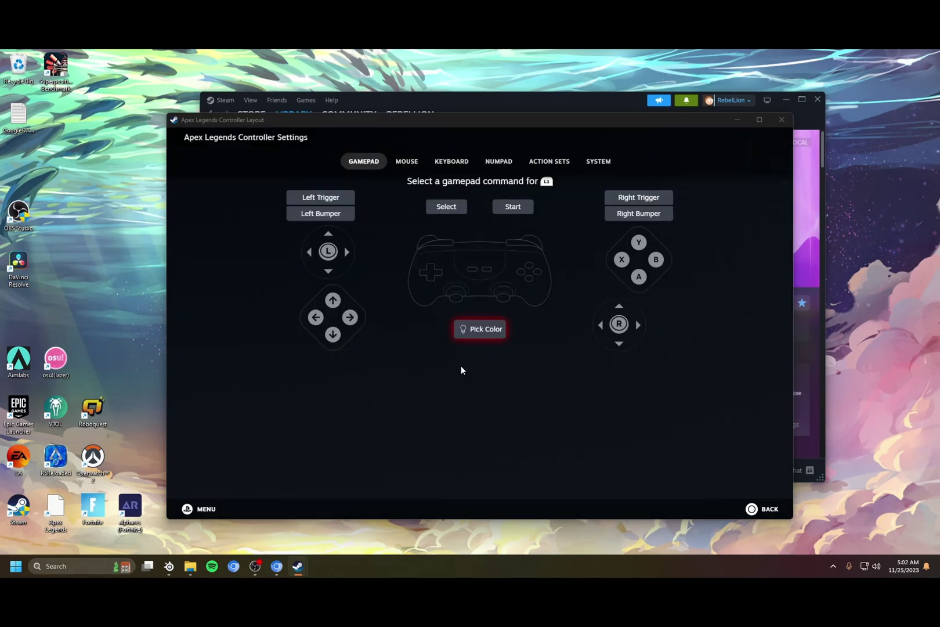
left_click(340, 214)
left_click(693, 402)
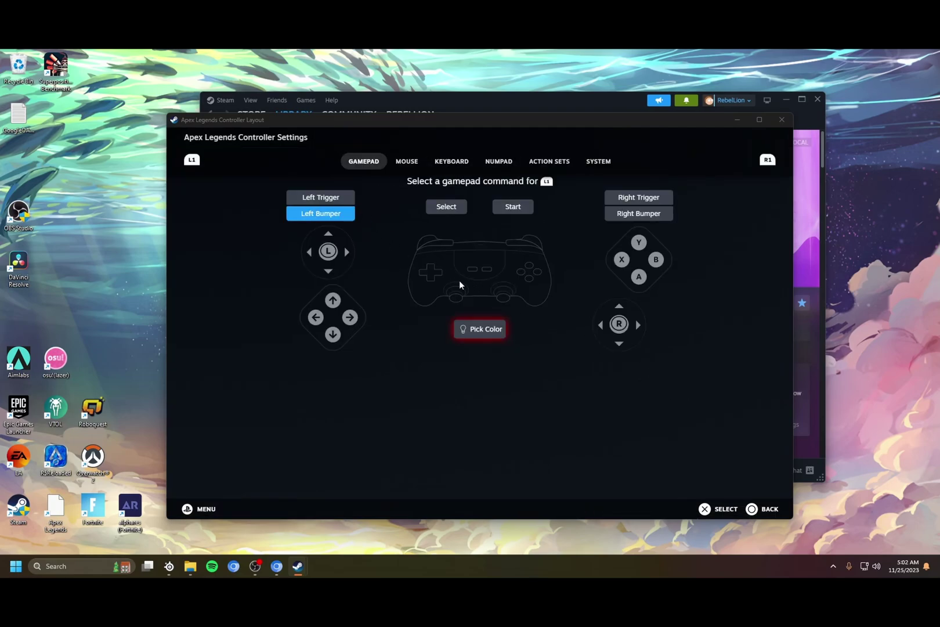
left_click(763, 509)
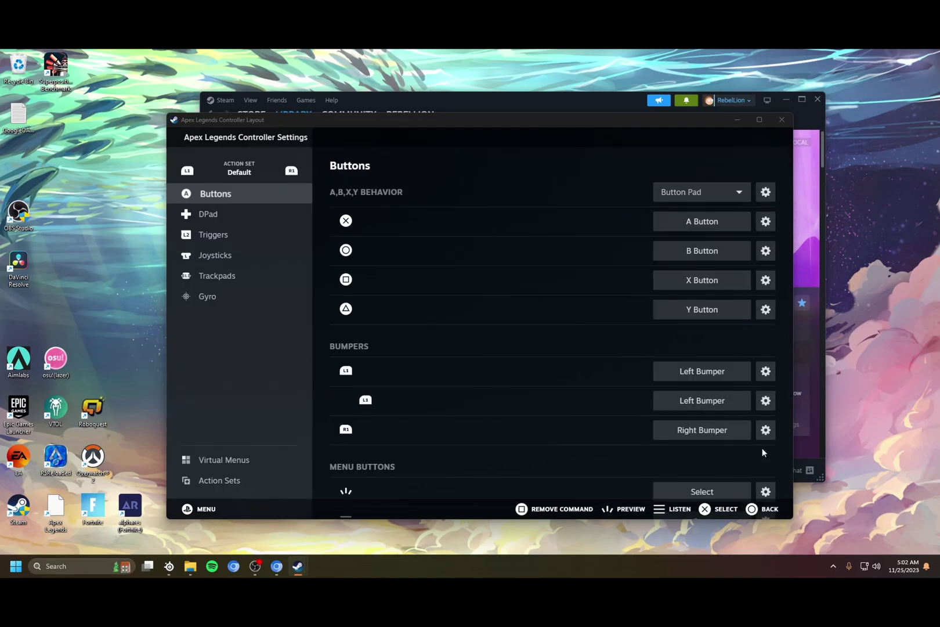
left_click(767, 379)
left_click(466, 400)
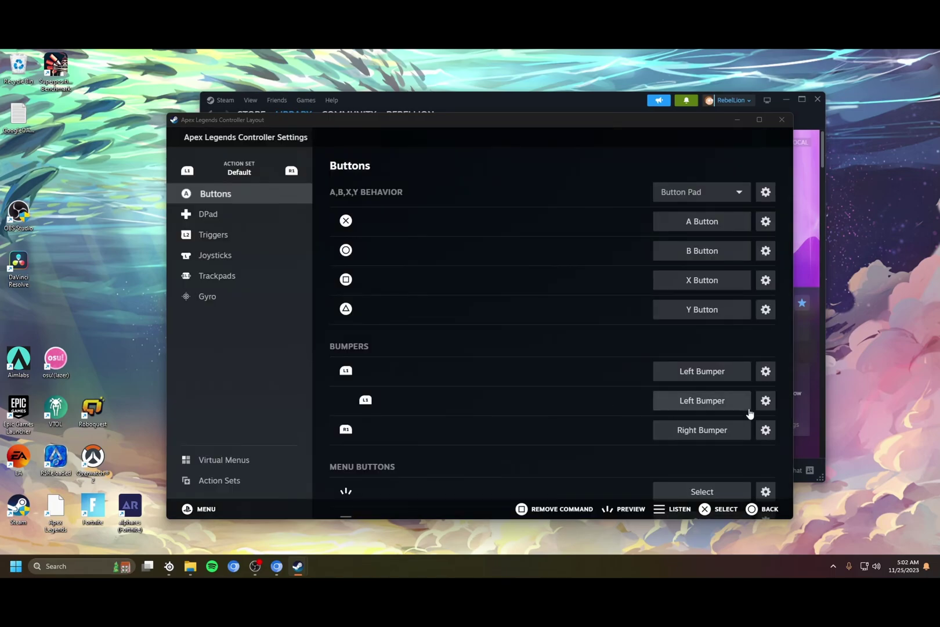
Change L1's second command to Hold Action Set Layer for Movement, with the name display and the beep on change turned off.
left_click(703, 405)
left_click(561, 162)
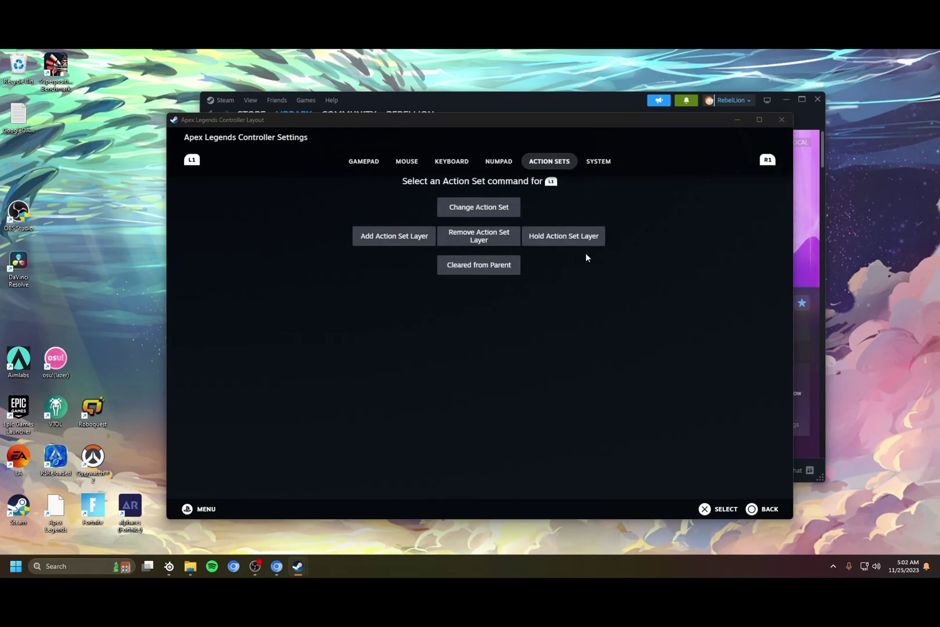
left_click(550, 236)
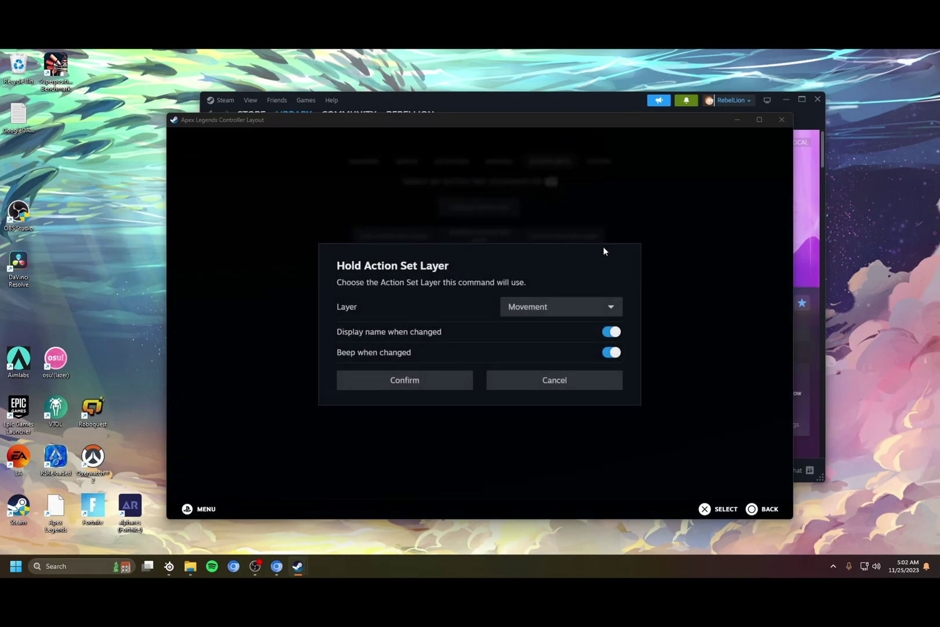
left_click(605, 333)
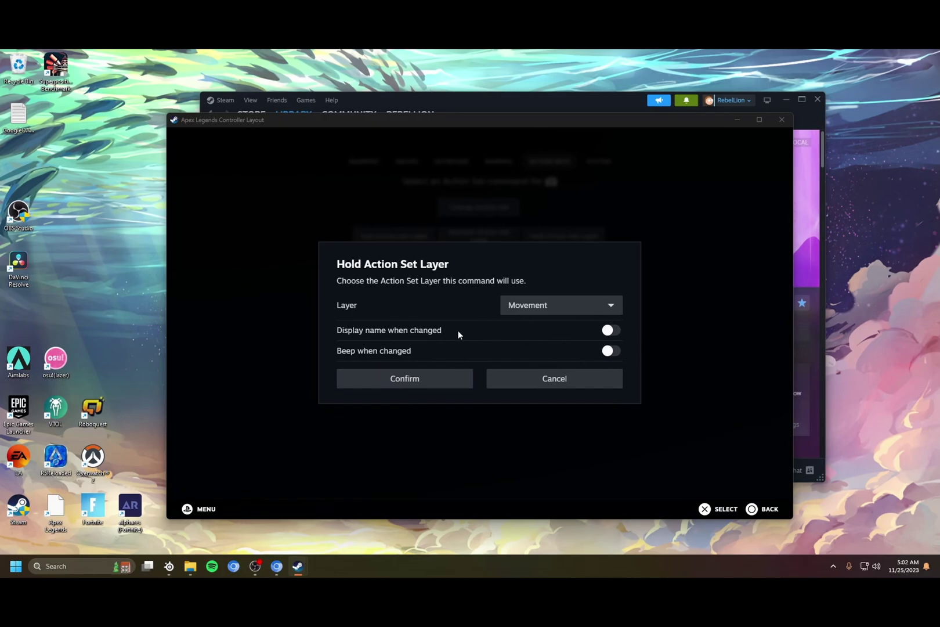
left_click(425, 381)
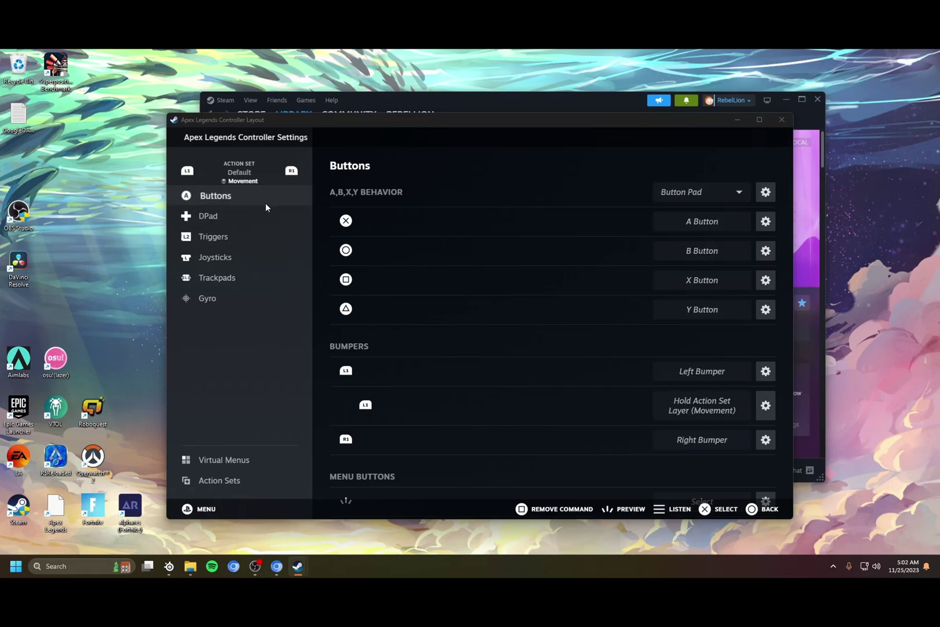
On the Movement layer, set the D-pad behavior to Directional Pad and bind its up direction to the Space key.
left_click(237, 218)
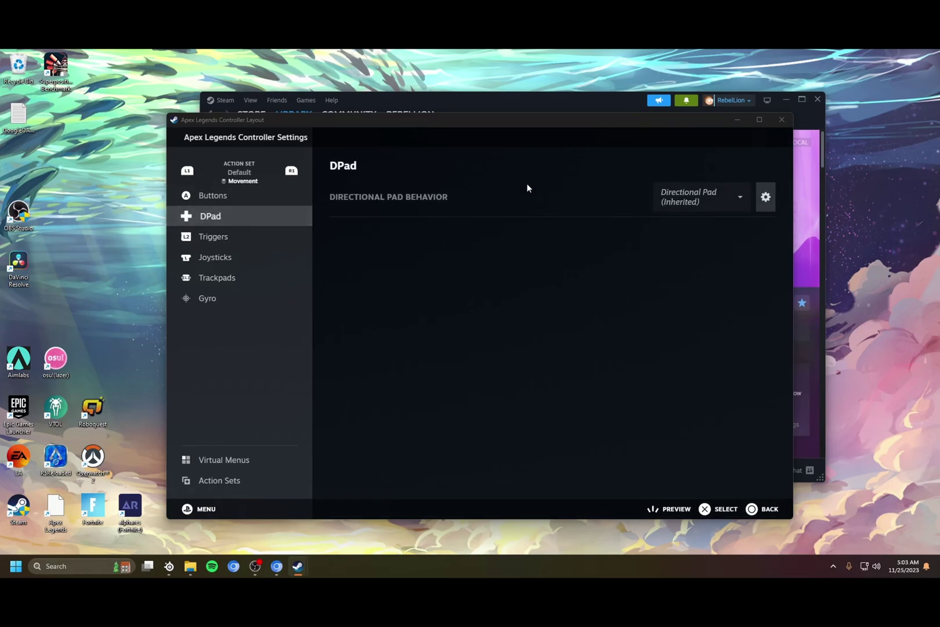
left_click(696, 206)
left_click(499, 239)
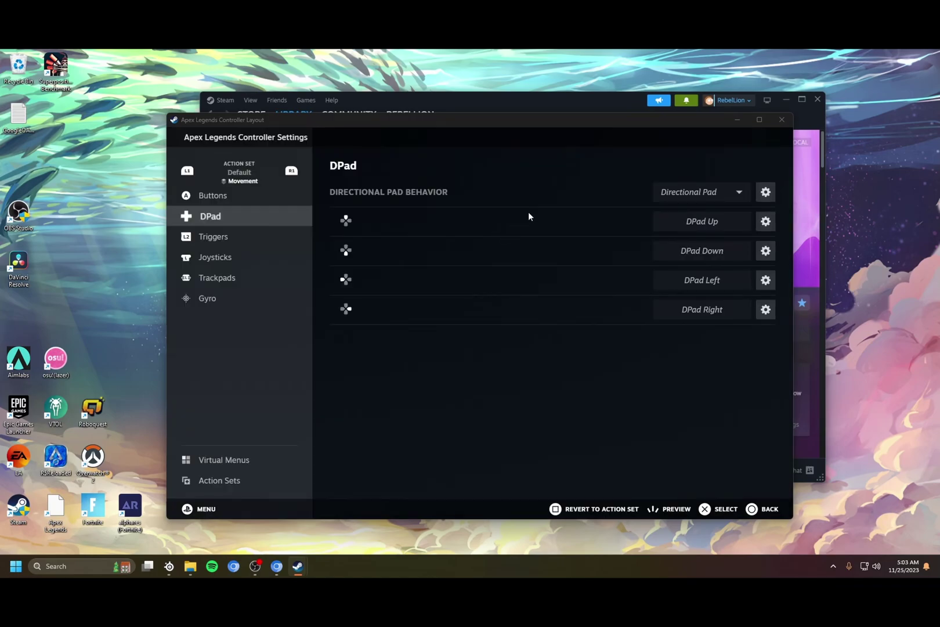
left_click(687, 221)
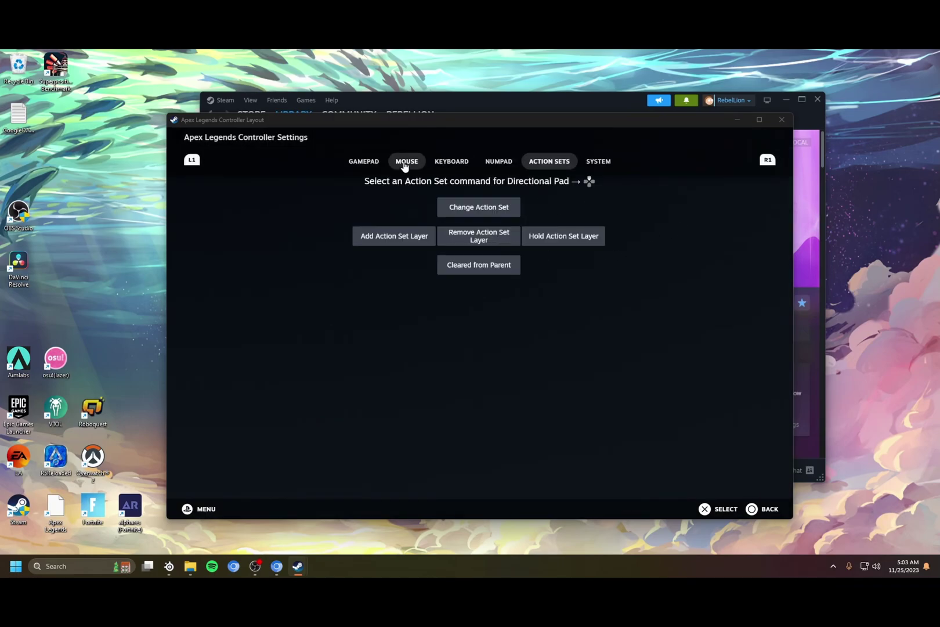
left_click(452, 161)
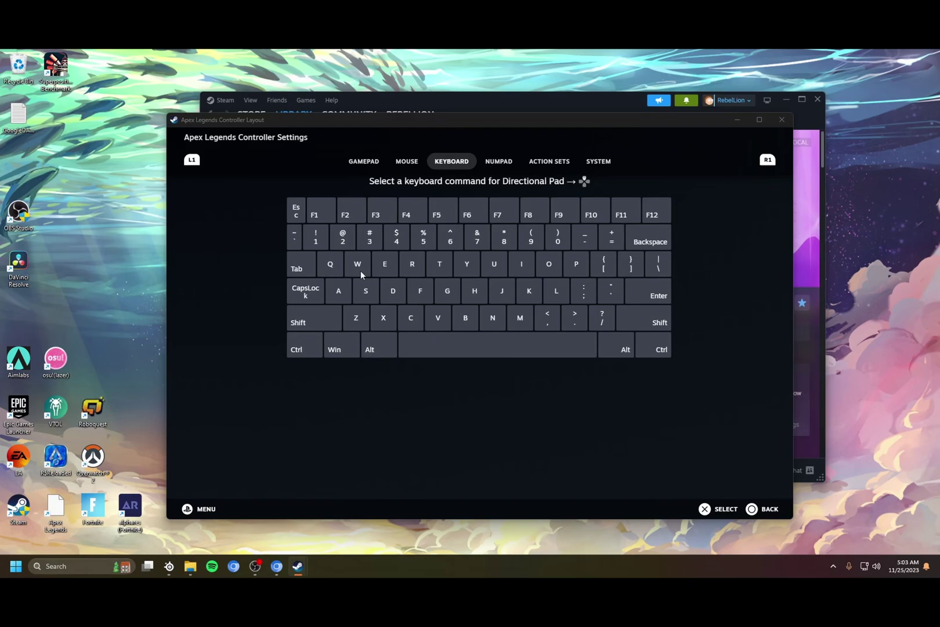
left_click(456, 345)
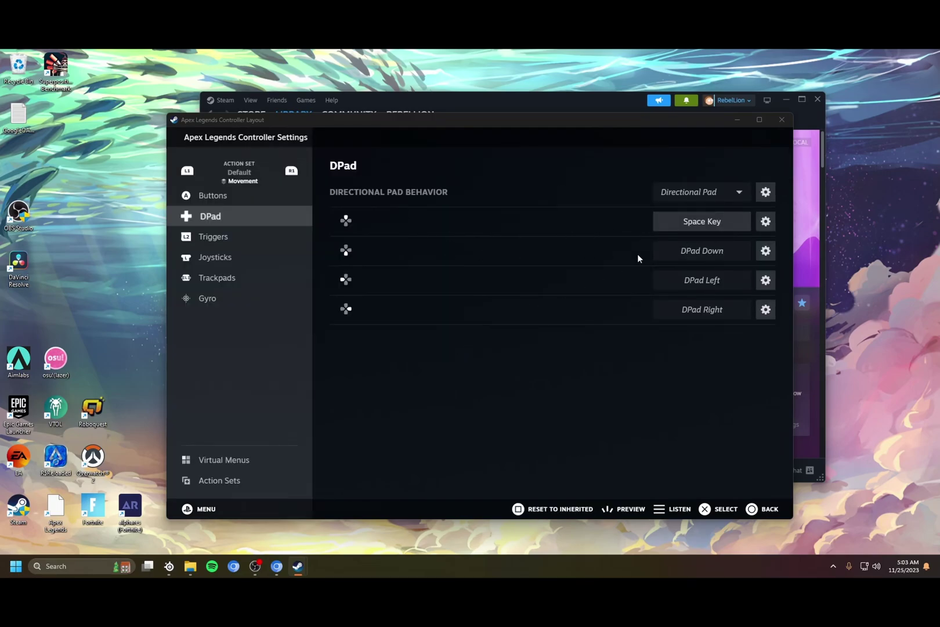
On the Movement layer's D-pad, bind down to the Control key, left to the A key and right to the D key.
left_click(664, 254)
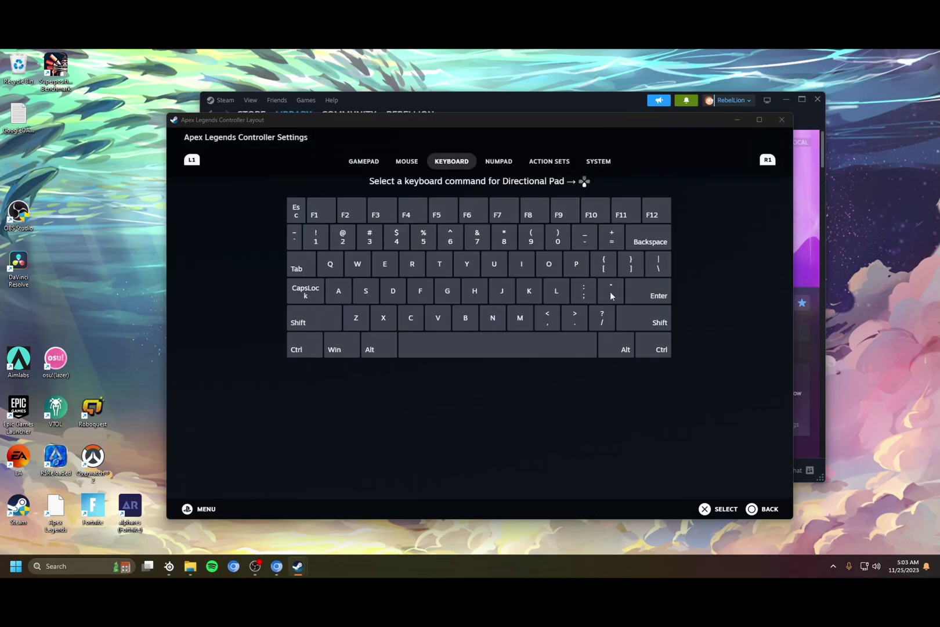
left_click(308, 336)
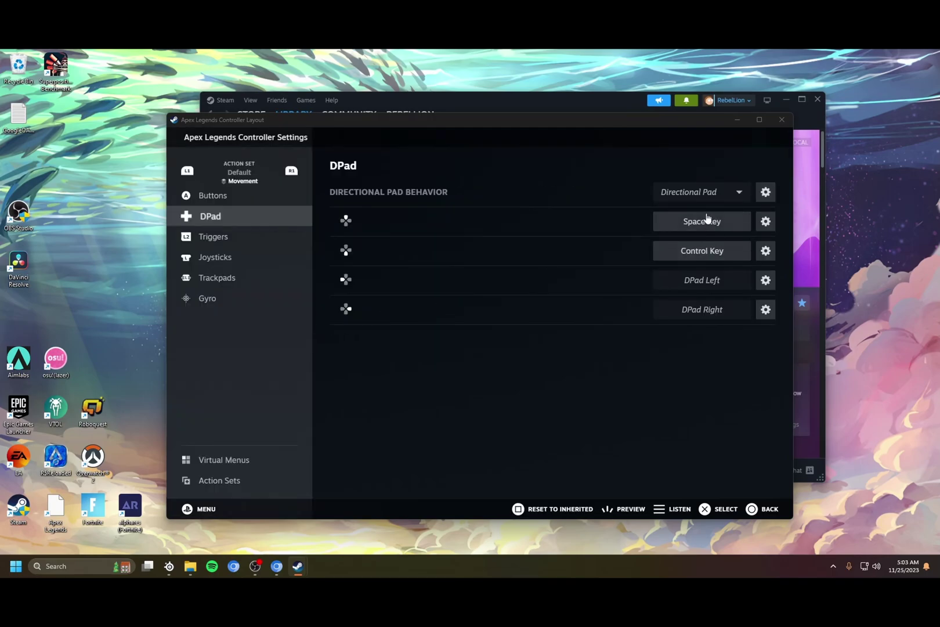
left_click(658, 280)
left_click(394, 293)
left_click(705, 317)
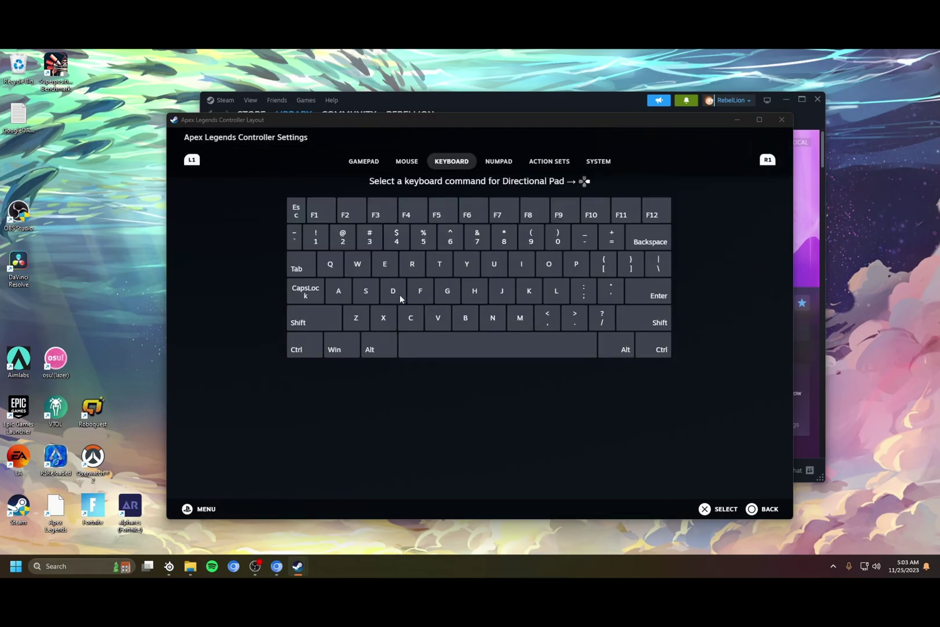
left_click(399, 295)
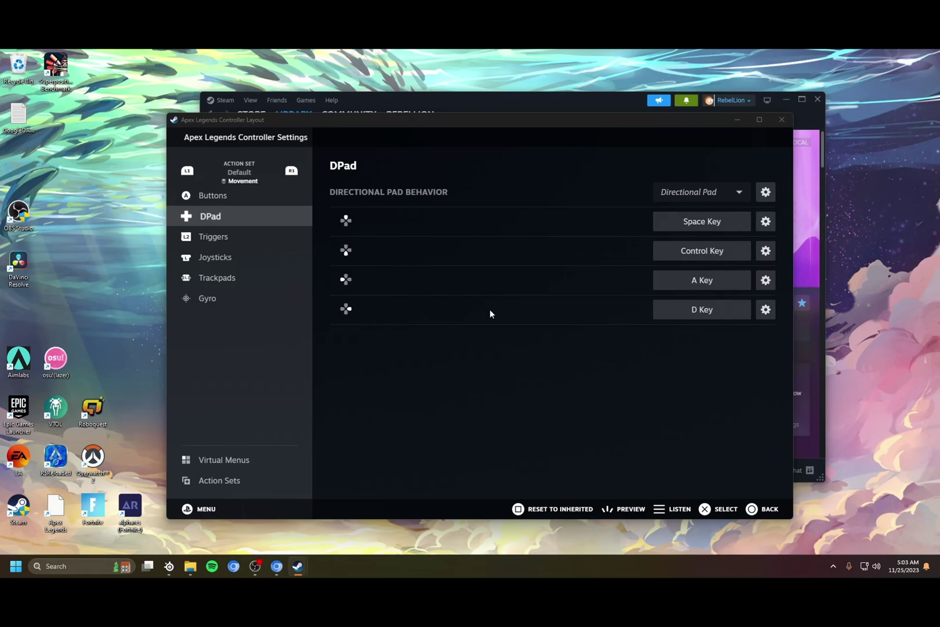
In the Default action set, bind the right trackpad click to the F key and the left trackpad click to the C key.
left_click(275, 246)
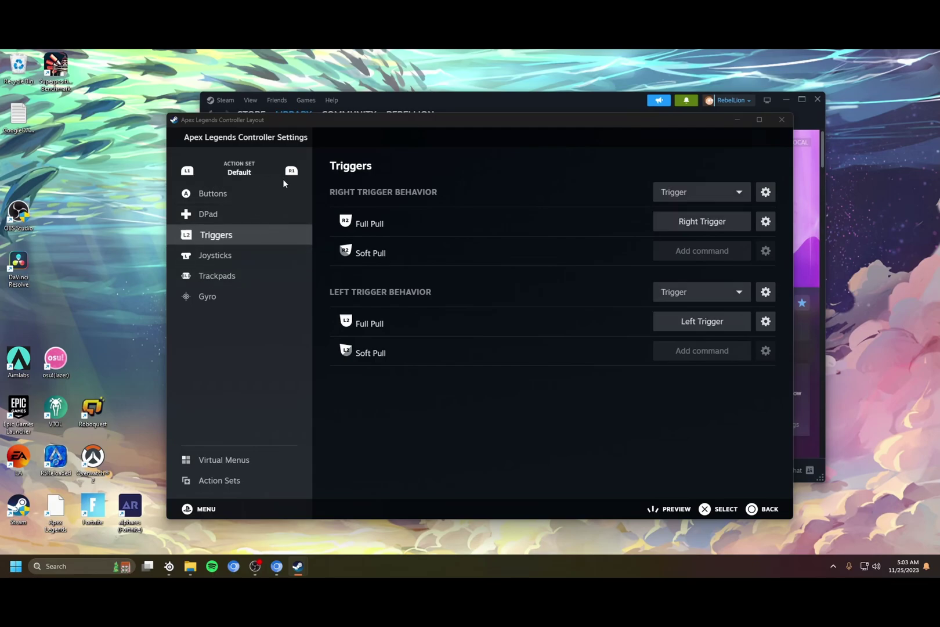
left_click(259, 199)
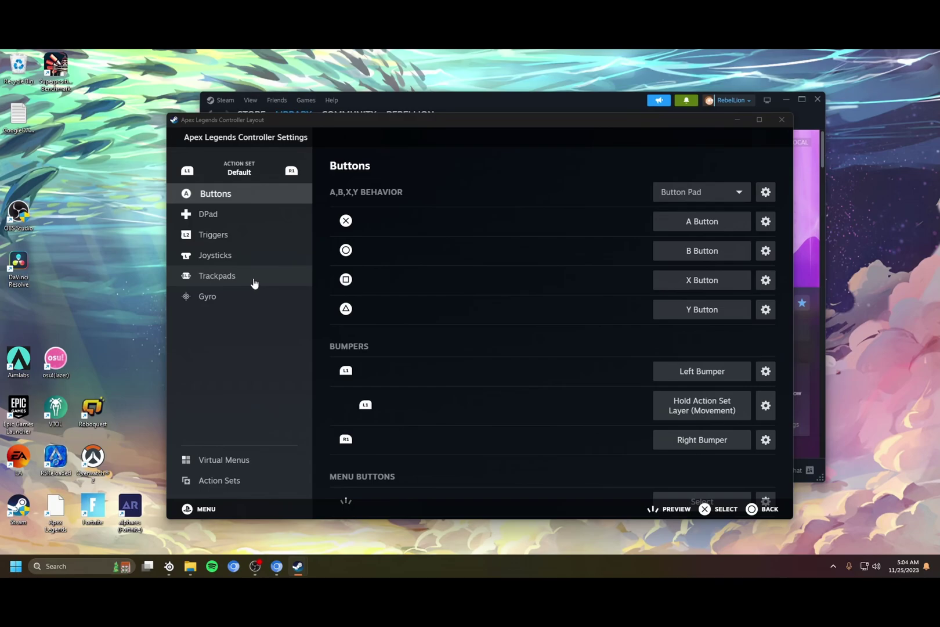
left_click(238, 276)
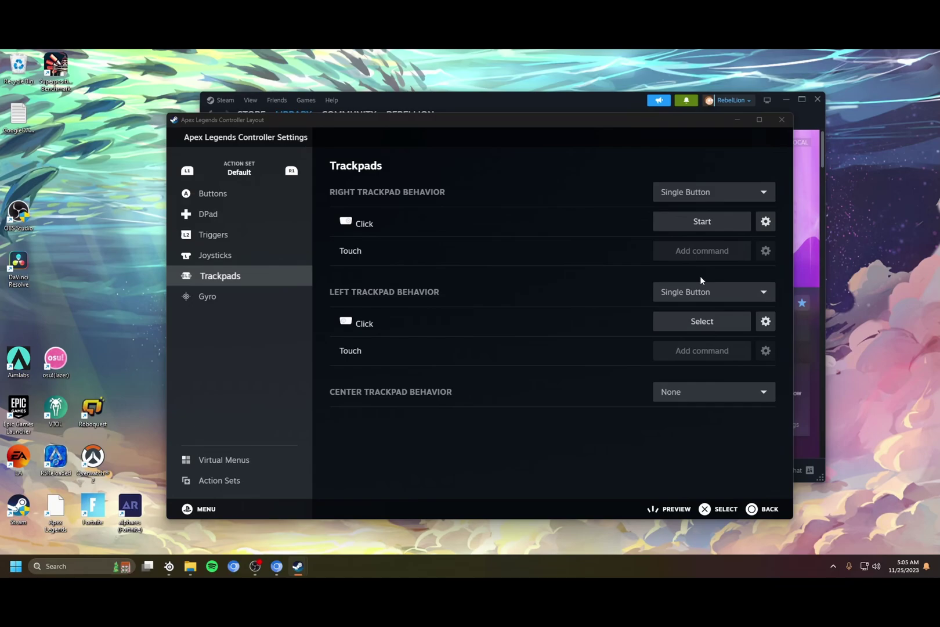
left_click(674, 222)
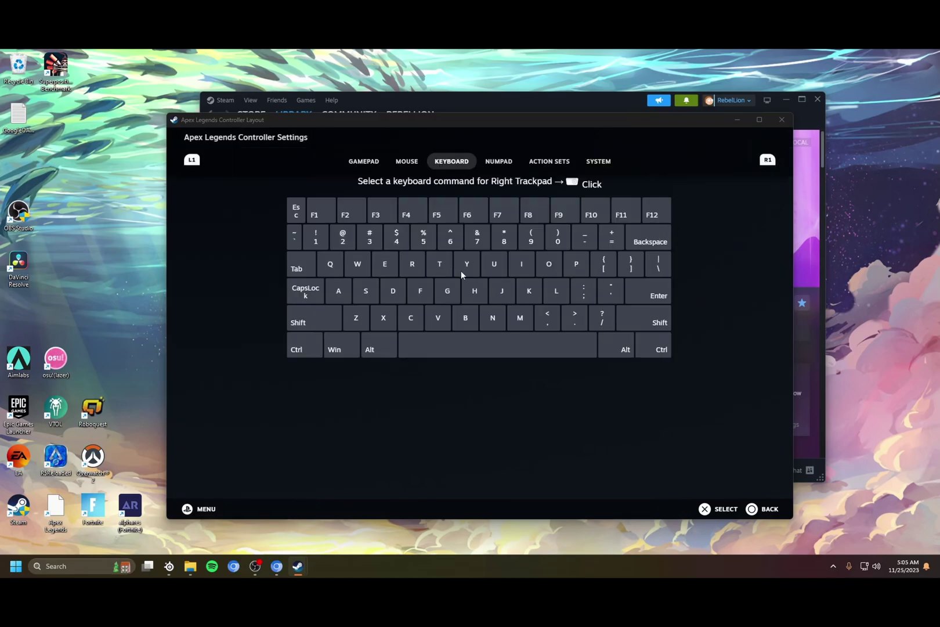
left_click(421, 291)
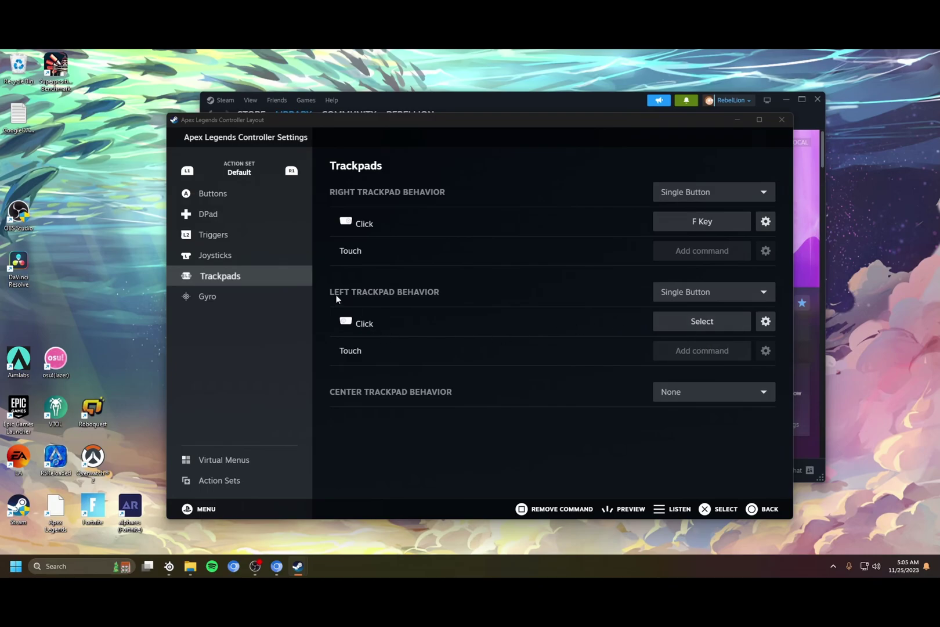
left_click(701, 324)
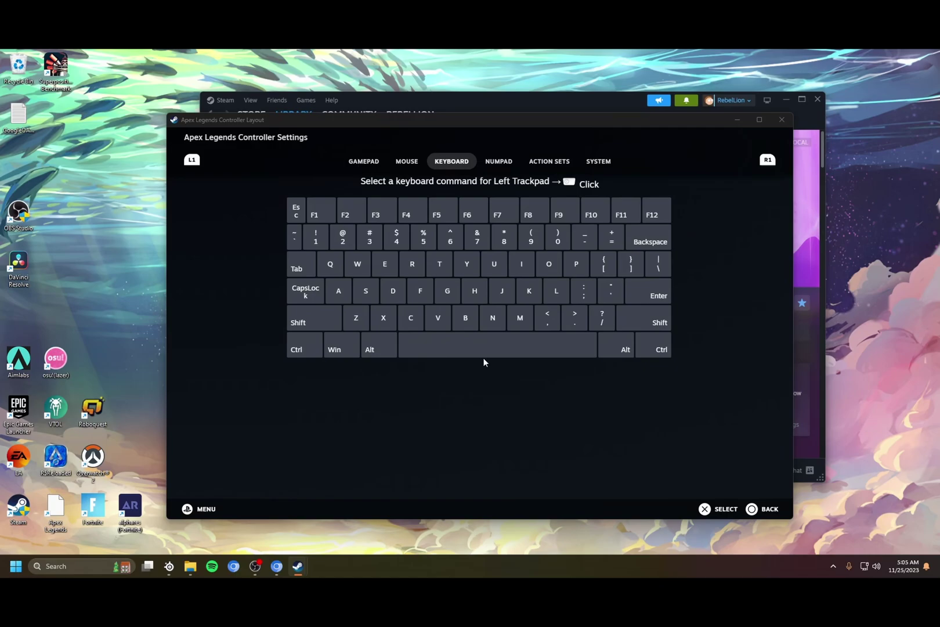
left_click(411, 319)
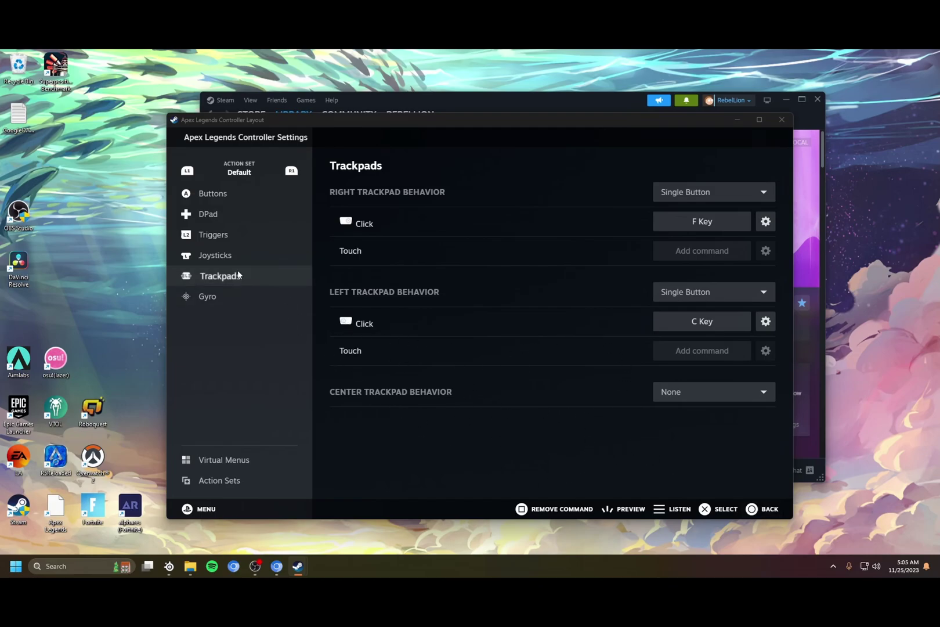
left_click(237, 253)
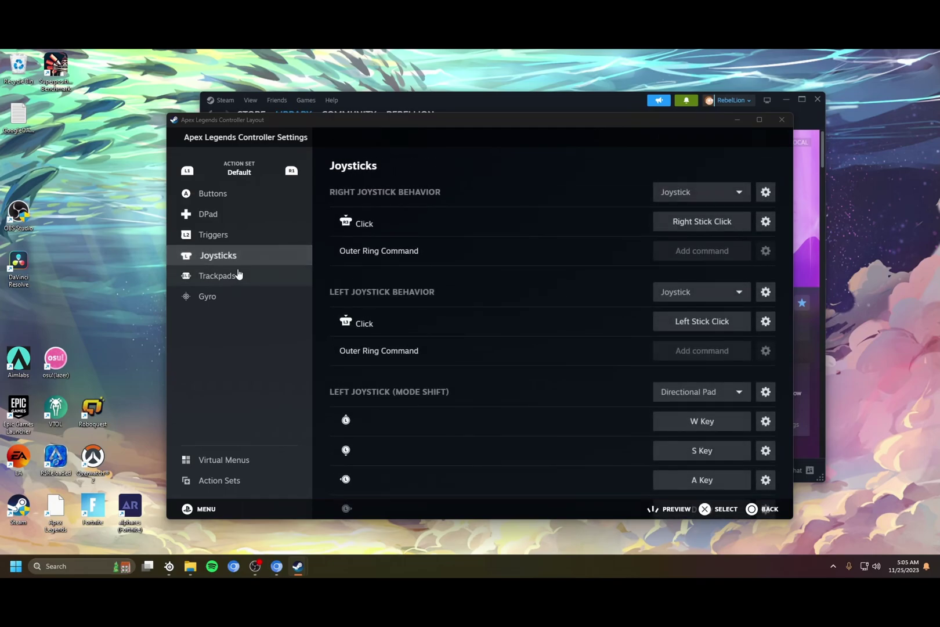
left_click(242, 260)
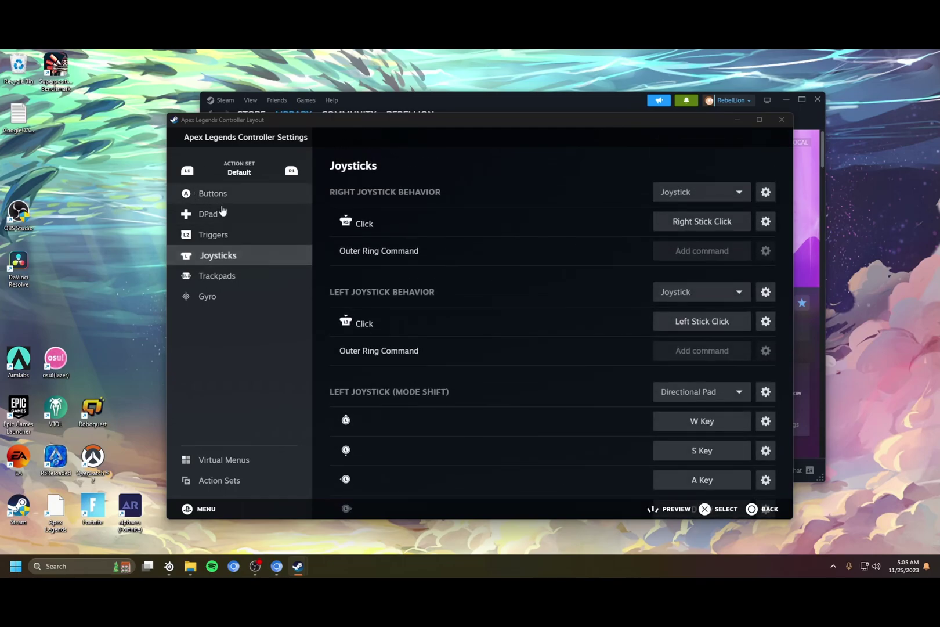
left_click(221, 212)
left_click(221, 198)
left_click(218, 239)
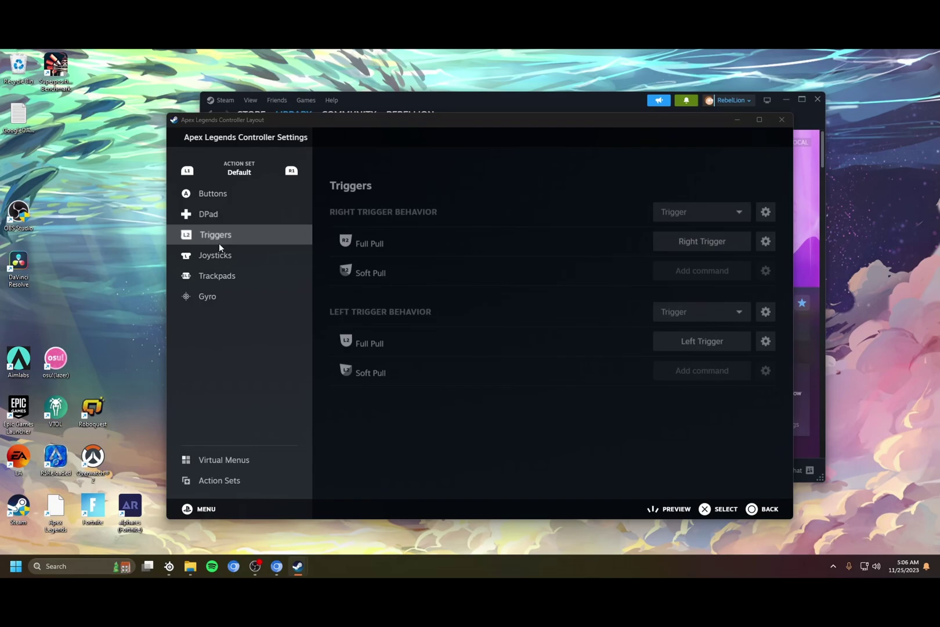